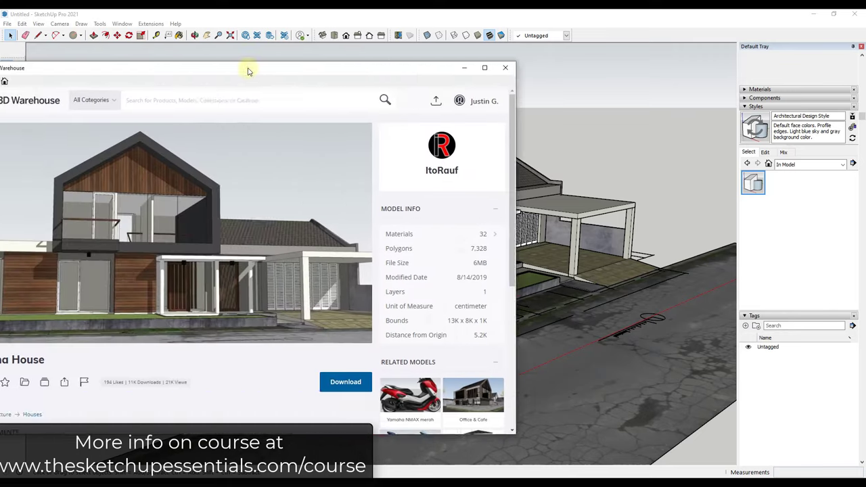
- Drag the Nona House 3D Warehouse window to the centre of the screen
left_click_drag(248, 70, 410, 73)
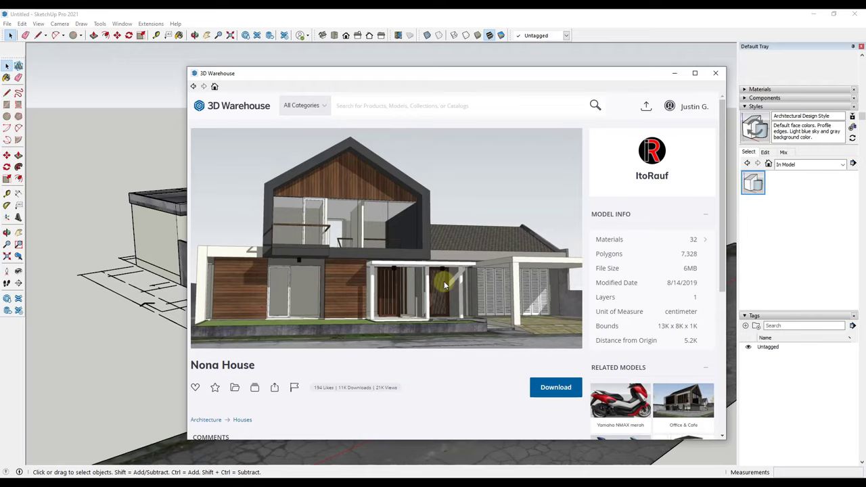
- Close the 3D Warehouse window to return to the Nona House model
mouse_move(456, 222)
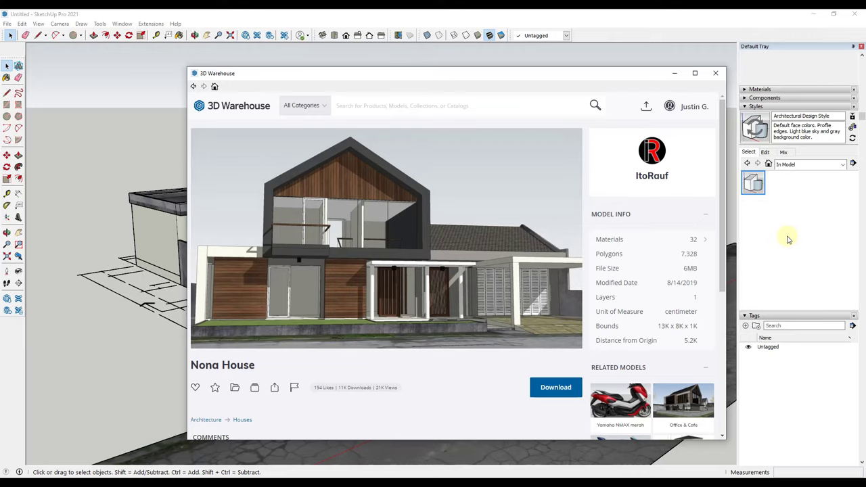
left_click(716, 75)
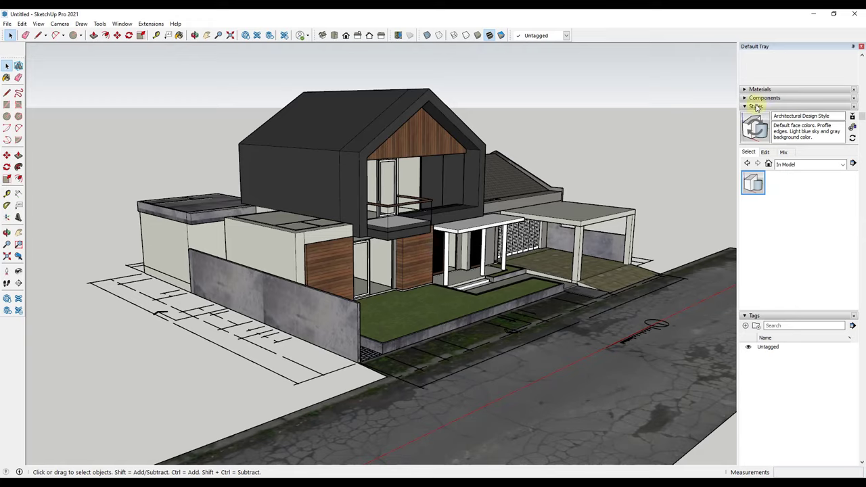
- Try Assorted Styles thumbnails, including Watercolor Paper with Pencil, and apply PSO Cursive
left_click(800, 165)
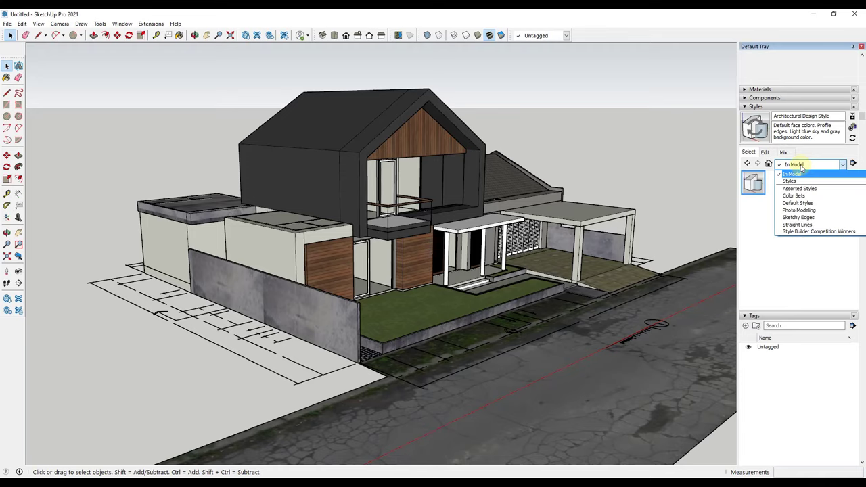
left_click(805, 189)
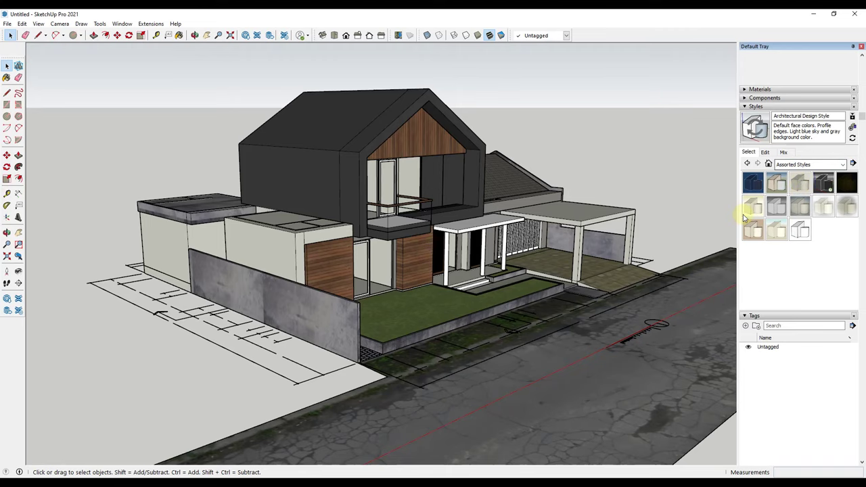
left_click(795, 234)
left_click(776, 230)
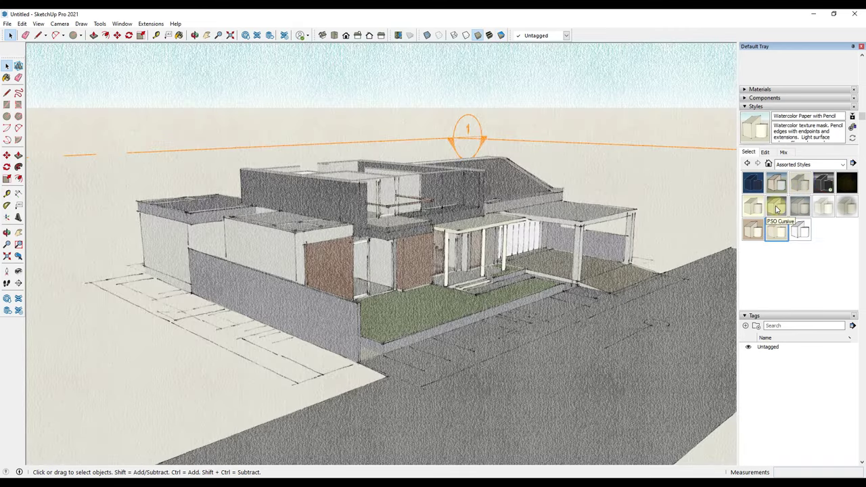
left_click(776, 206)
left_click(804, 232)
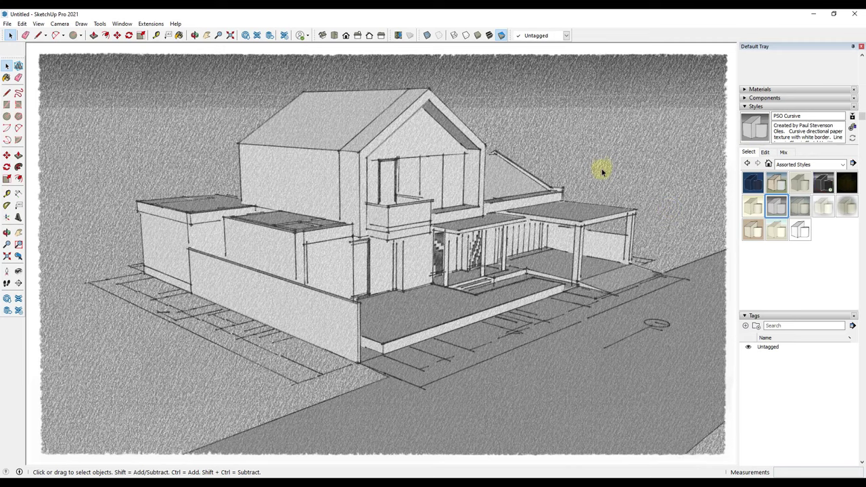
- Orbit the house to a new viewing angle
key("o")
middle_click_drag(451, 181, 473, 253)
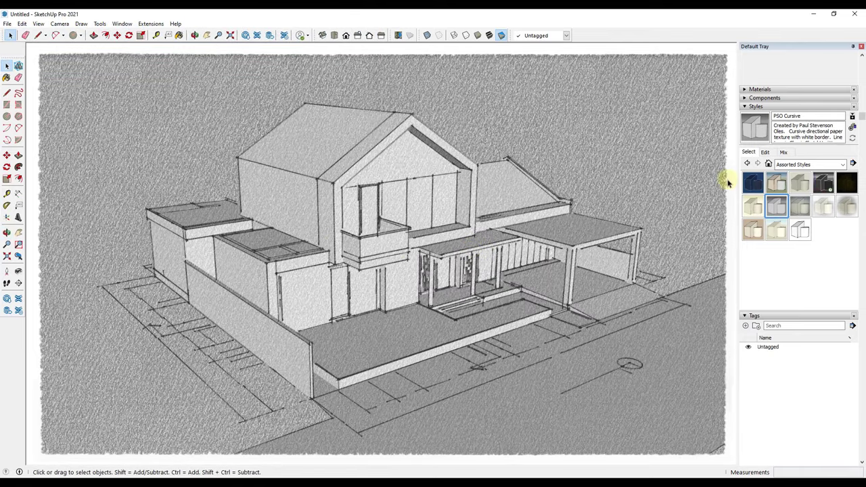
left_click(804, 165)
- Preview Architectural Design, then the Charcoal Loose, Cross Stitch and Airbrush sketchy-edge styles
left_click(799, 204)
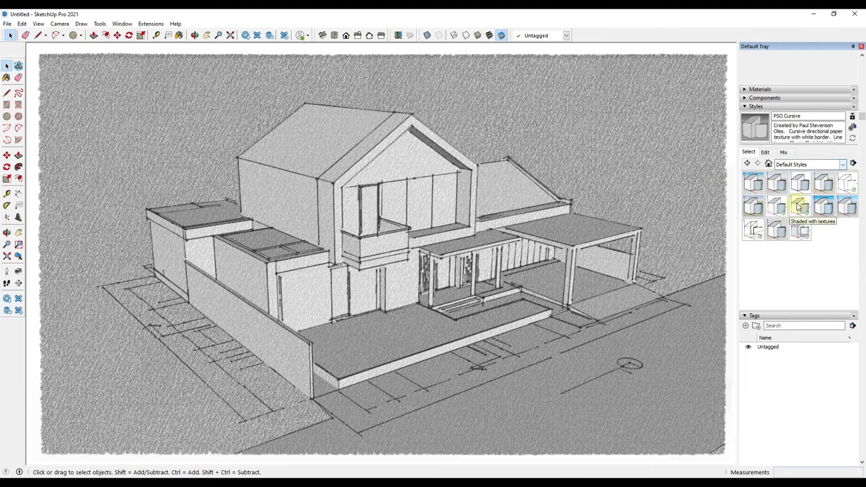
left_click(755, 183)
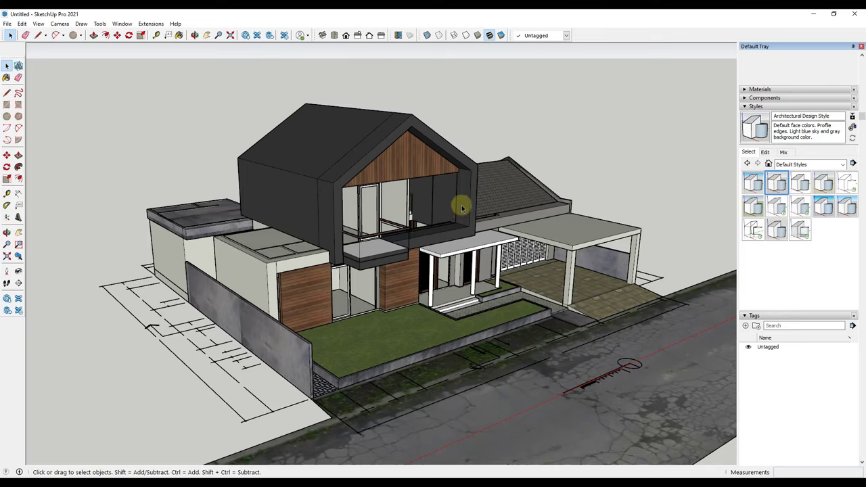
left_click(790, 166)
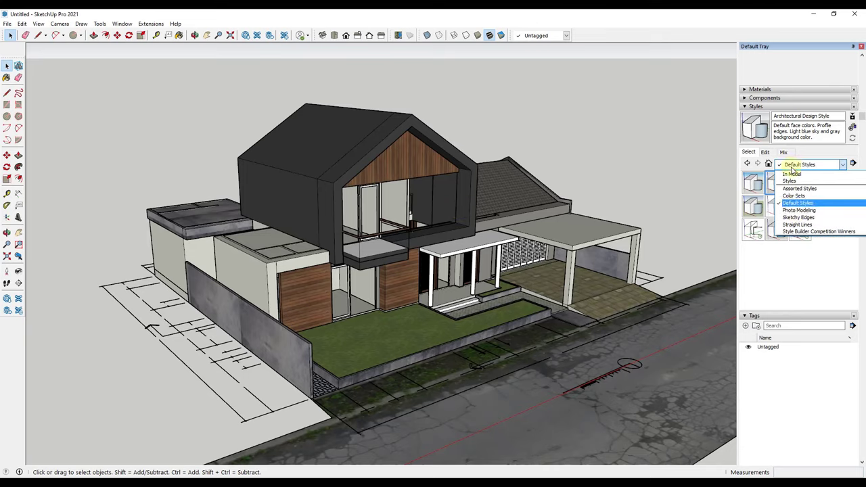
left_click(802, 218)
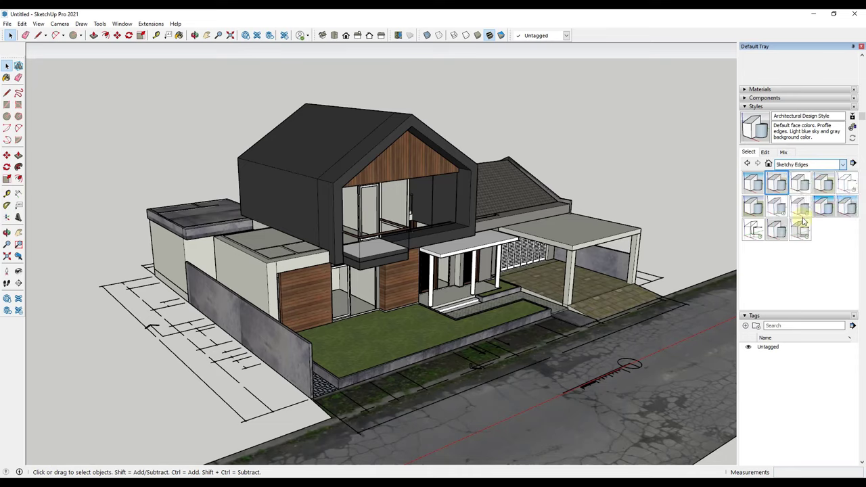
left_click(799, 206)
left_click(799, 230)
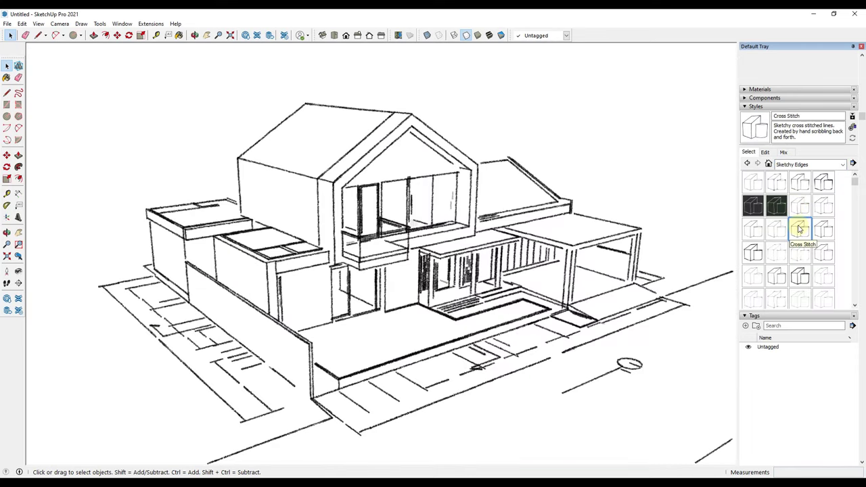
left_click(754, 184)
left_click(754, 184)
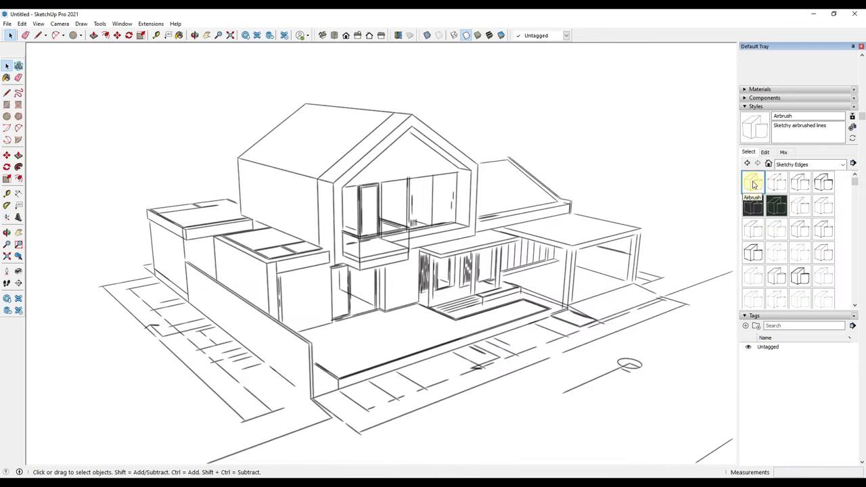
left_click(776, 184)
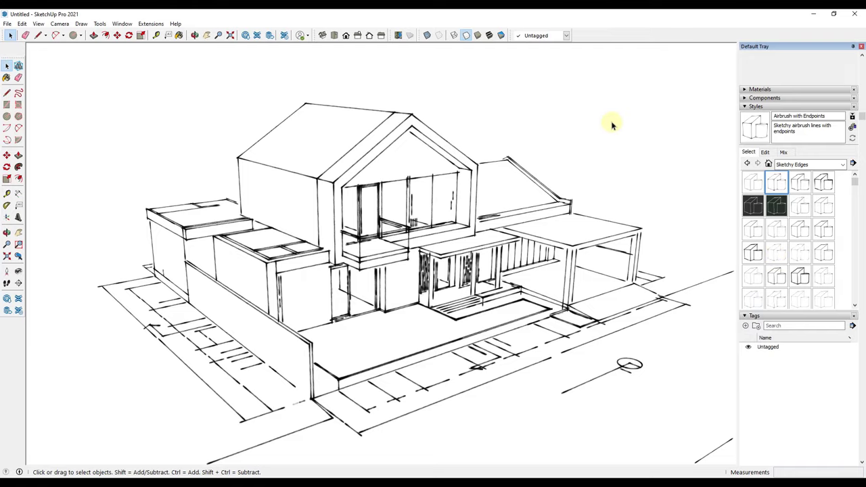
- Reapply the Architectural Design Style from the Default Styles collection
left_click(794, 166)
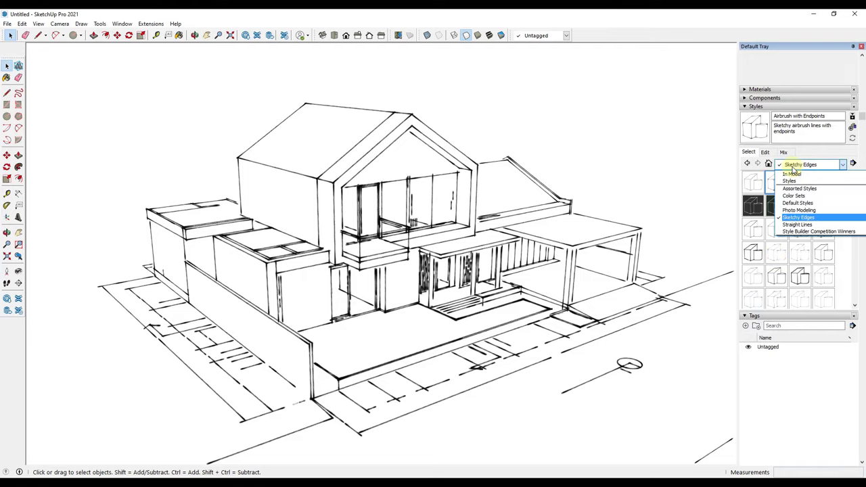
left_click(797, 203)
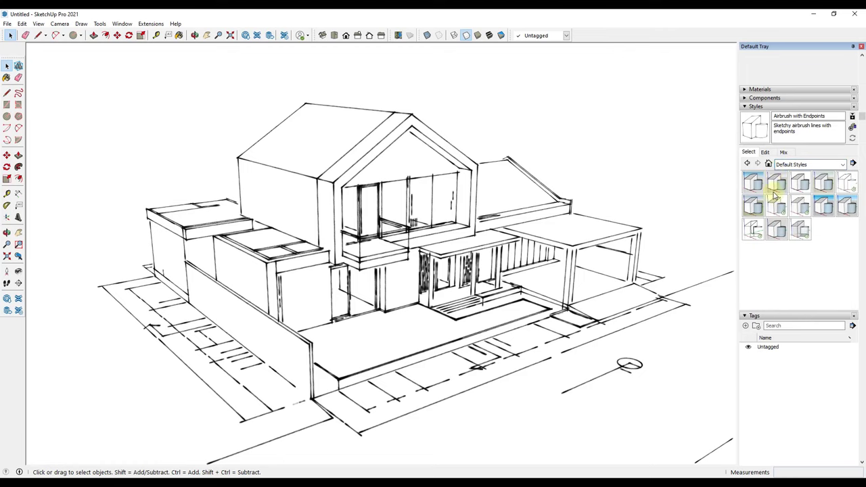
left_click(778, 181)
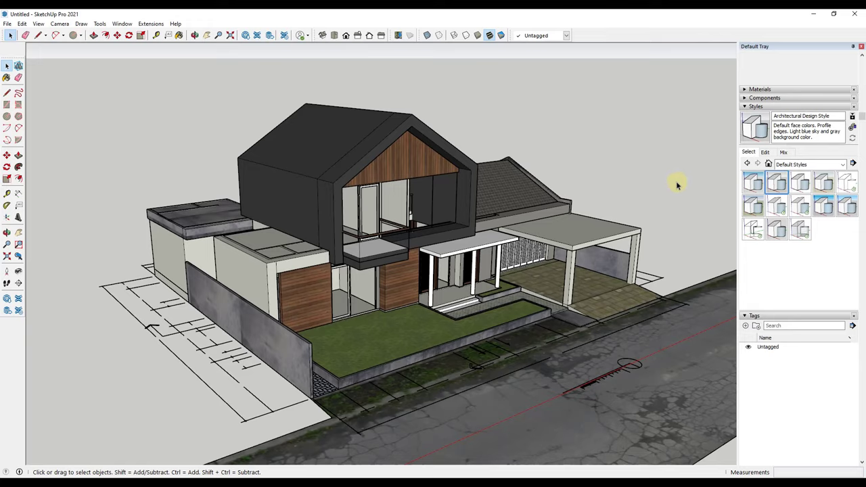
- In the style's Background settings, uncheck Sky and set the background colour to white
left_click(765, 153)
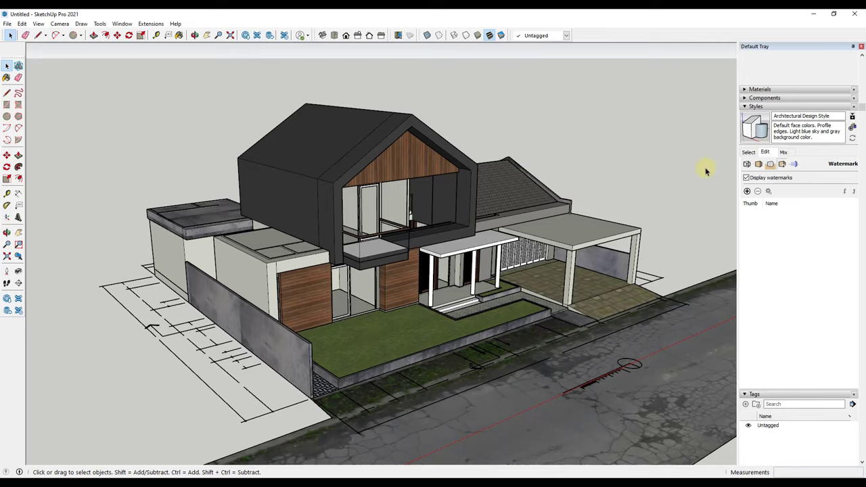
left_click(770, 165)
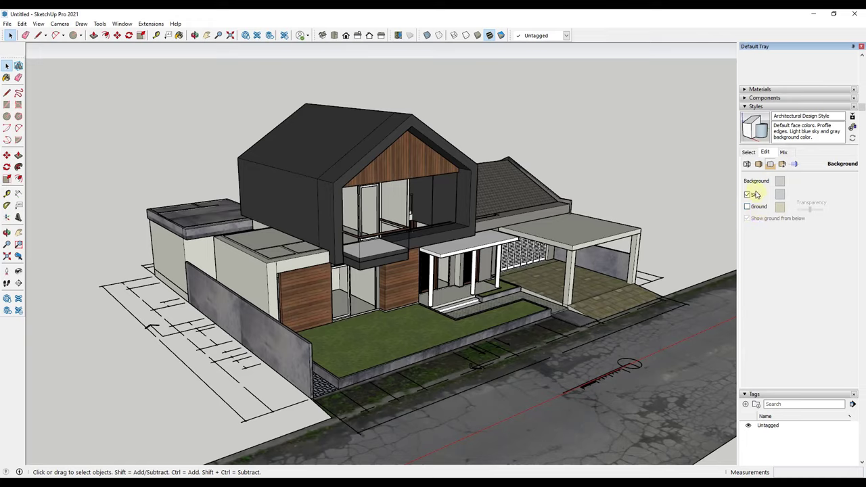
left_click(748, 195)
left_click(779, 181)
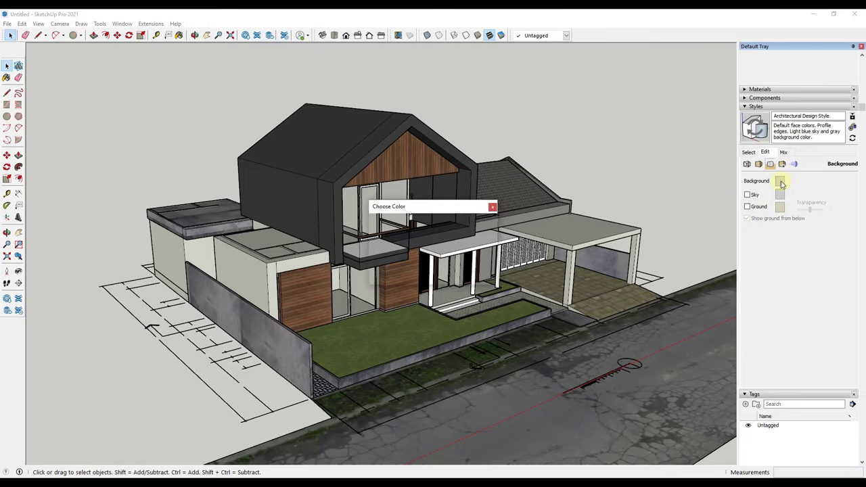
left_click_drag(460, 256, 462, 201)
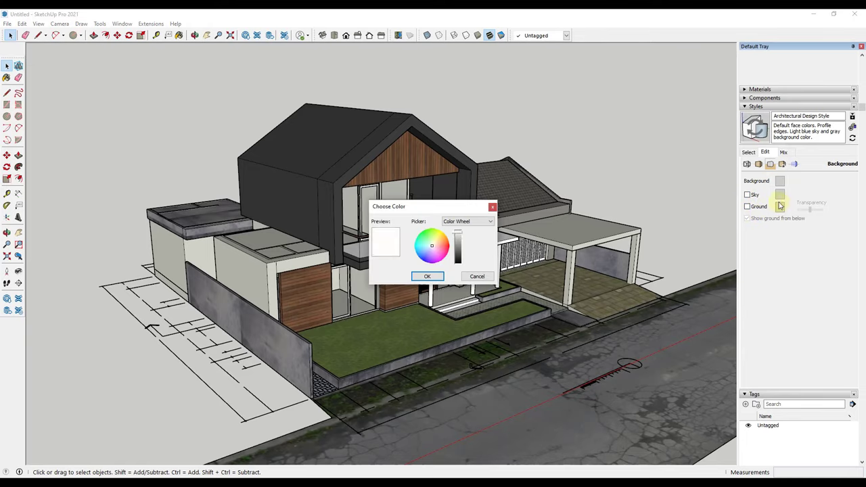
left_click(427, 276)
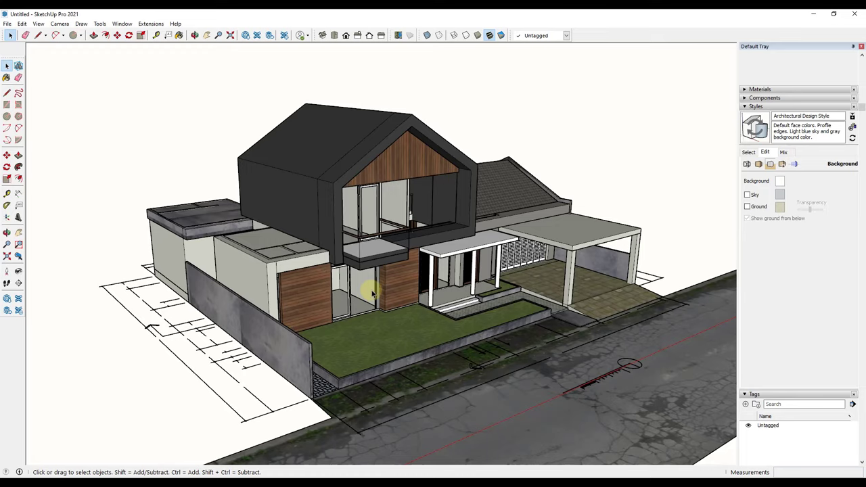
left_click(759, 164)
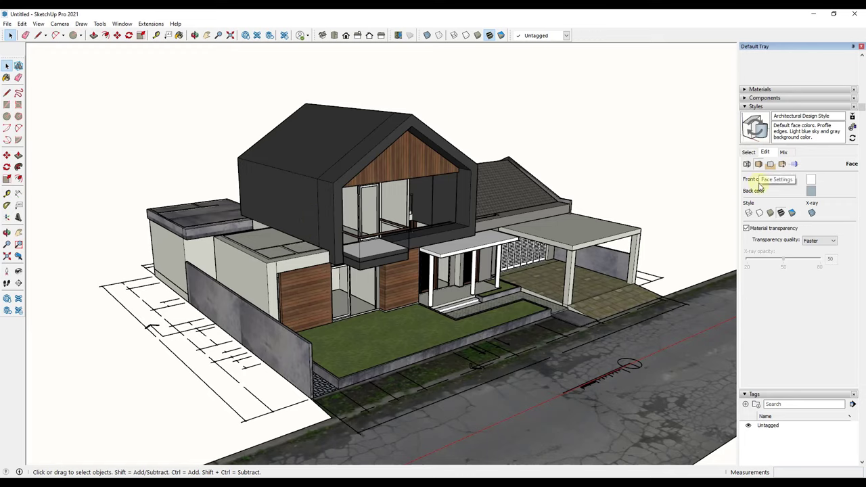
- Set the face style to Hidden Line, giving white faces with black edges
left_click(760, 214)
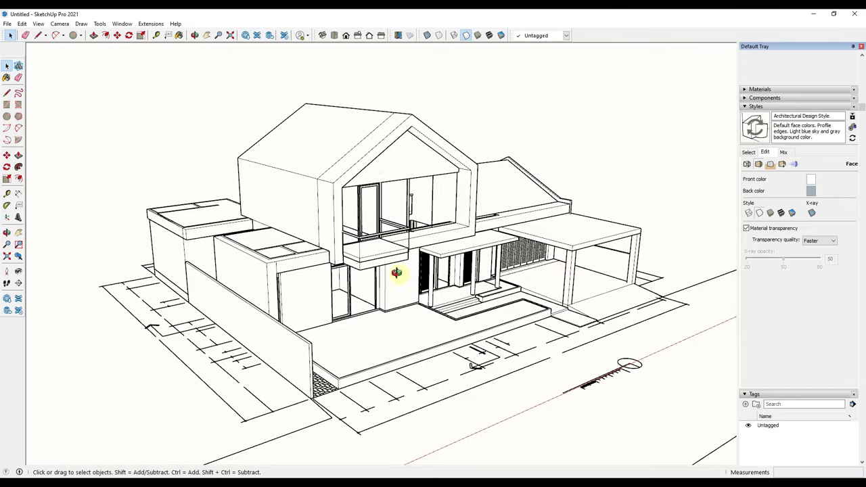
middle_click_drag(396, 273, 402, 194)
scroll(437, 191, "up", 1)
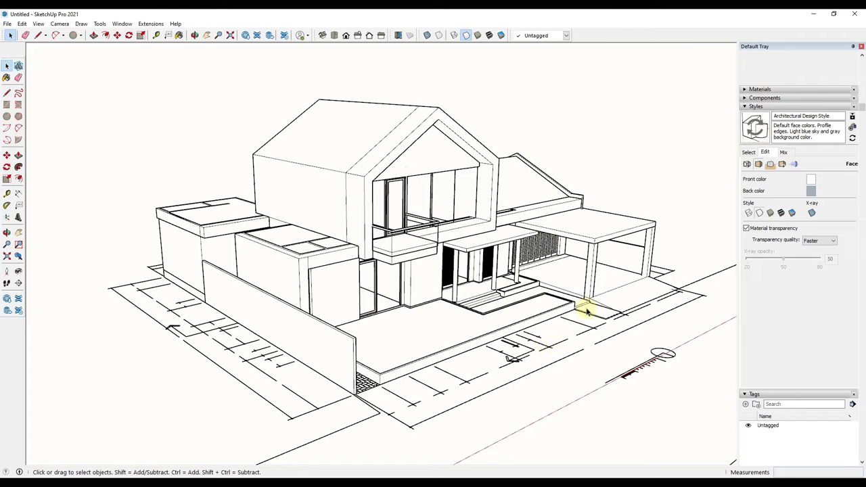
left_click(747, 165)
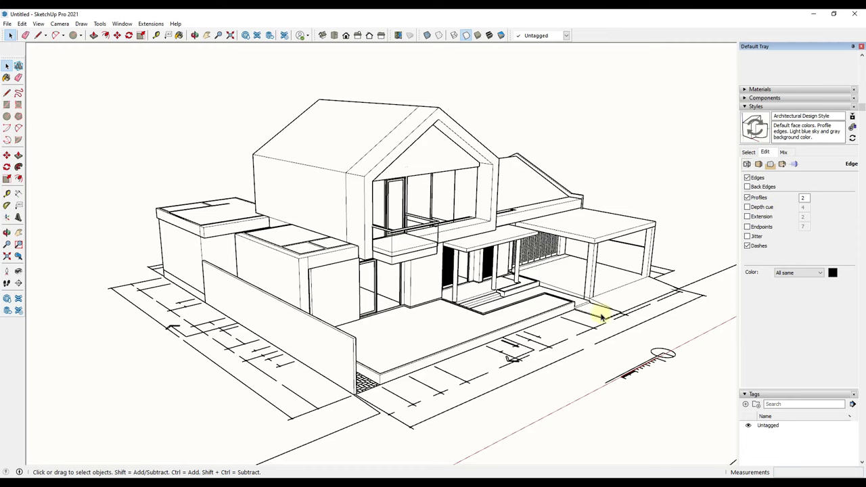
scroll(664, 265, "up", 1)
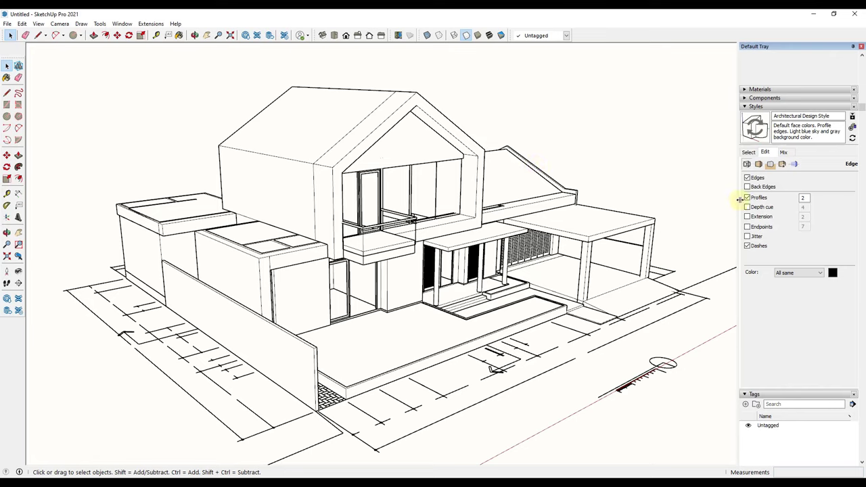
left_click(747, 197)
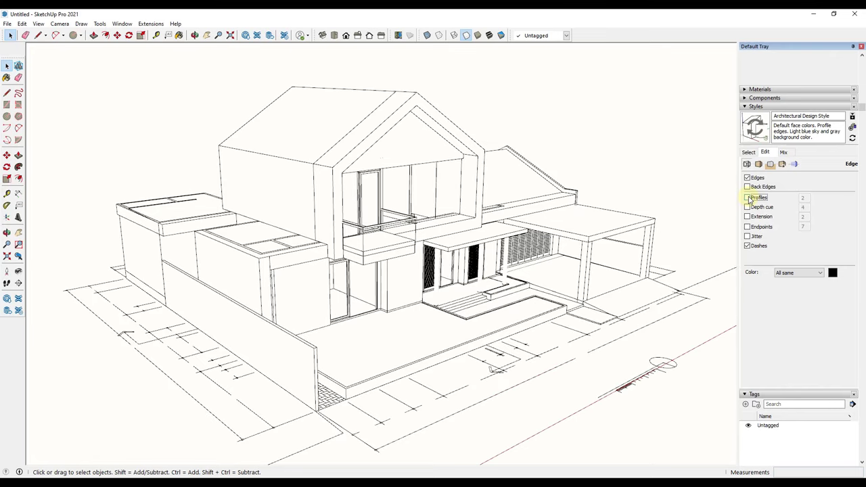
left_click(747, 198)
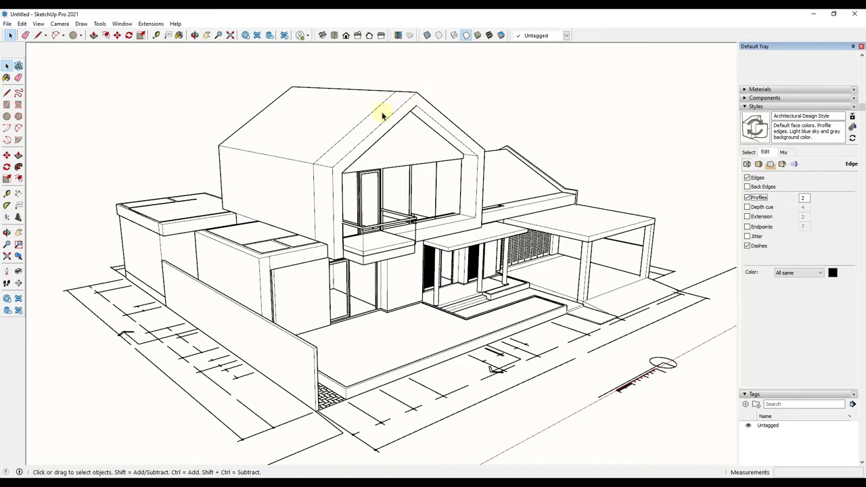
- Enable edge Extension and set its length to 24
left_click(761, 217)
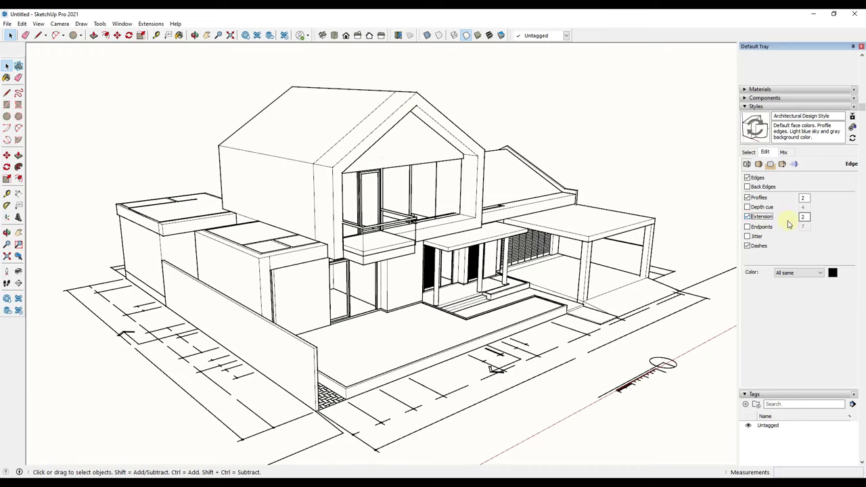
scroll(298, 361, "up", 10)
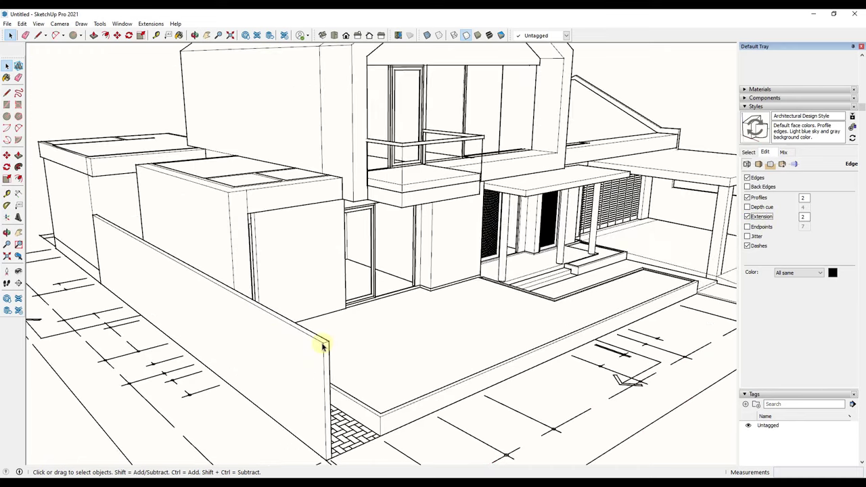
scroll(338, 334, "up", 2)
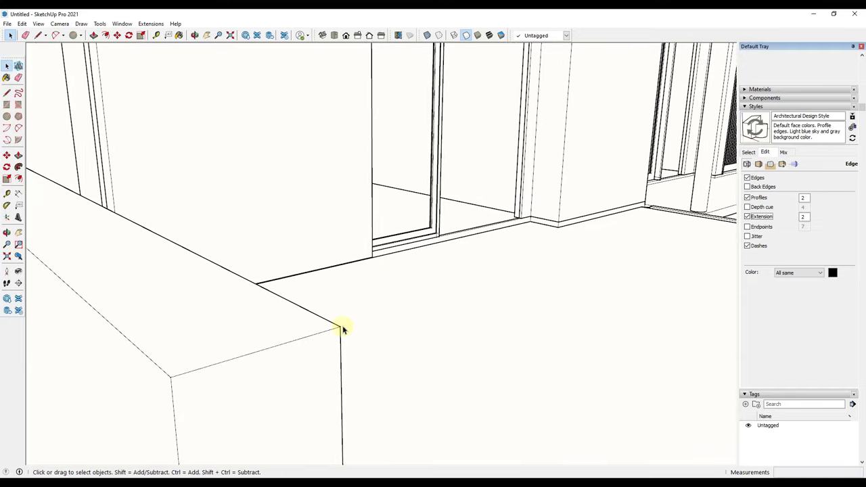
scroll(338, 328, "down", 10)
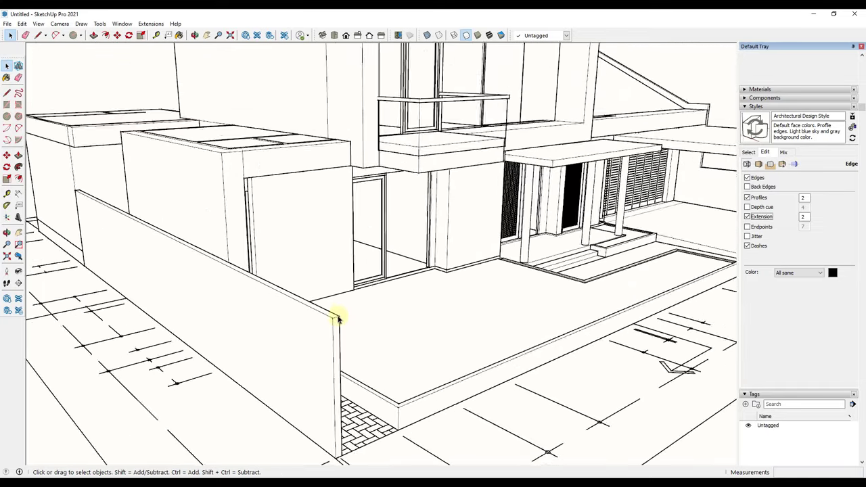
scroll(338, 314, "down", 4)
scroll(555, 298, "up", 5)
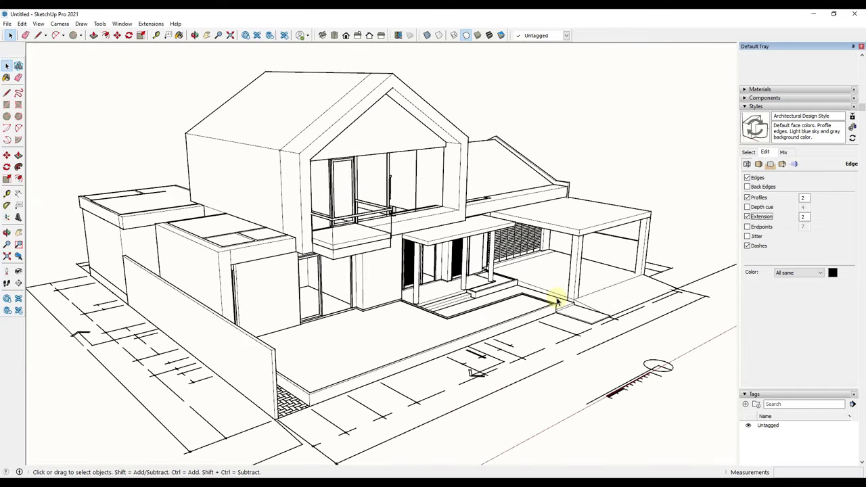
scroll(545, 286, "down", 2)
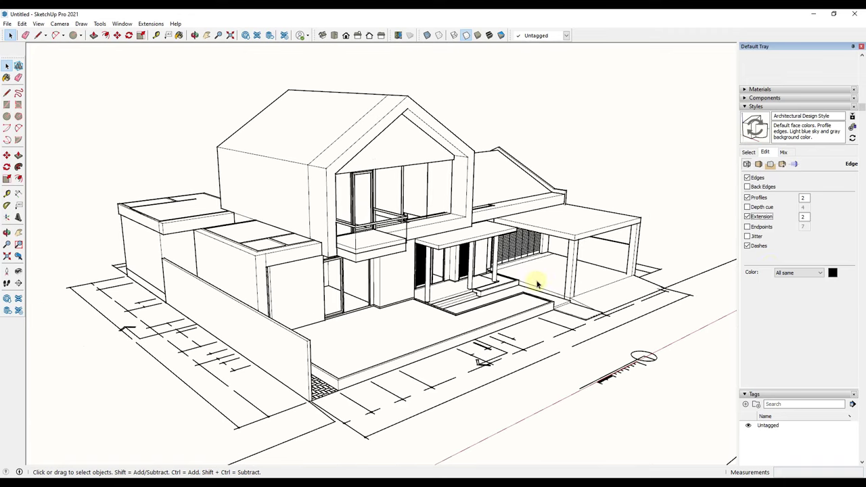
double_click(804, 218)
scroll(308, 341, "up", 5)
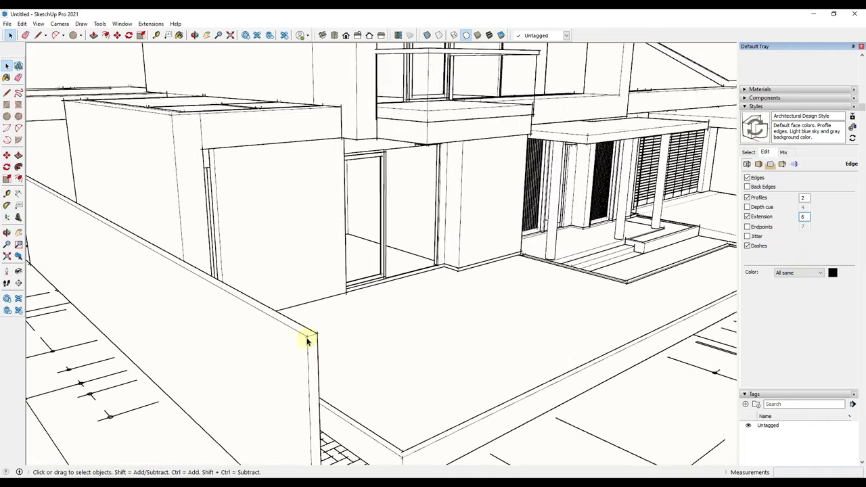
scroll(307, 341, "up", 5)
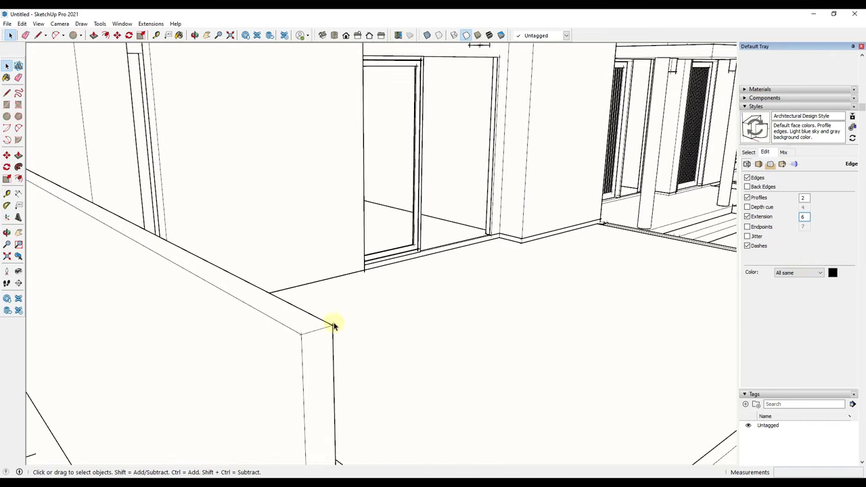
scroll(332, 330, "down", 10)
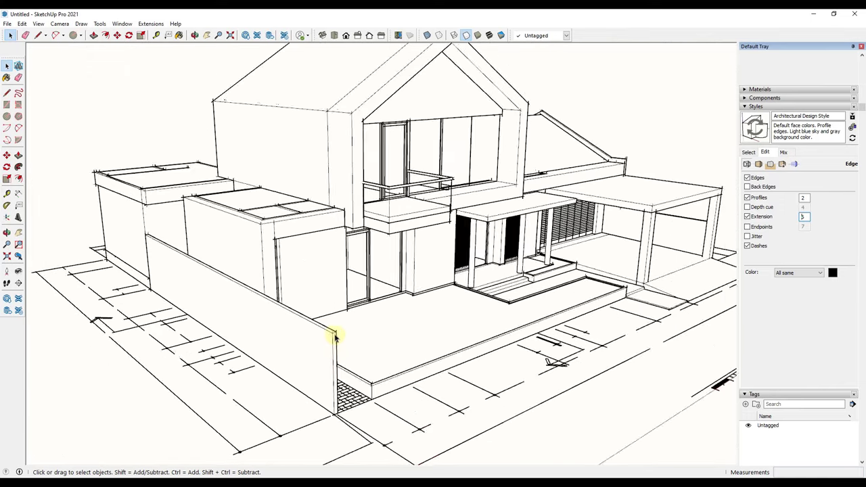
mouse_move(449, 127)
middle_mouse_down()
mouse_move(468, 101)
mouse_move(440, 108)
mouse_move(444, 120)
middle_mouse_up()
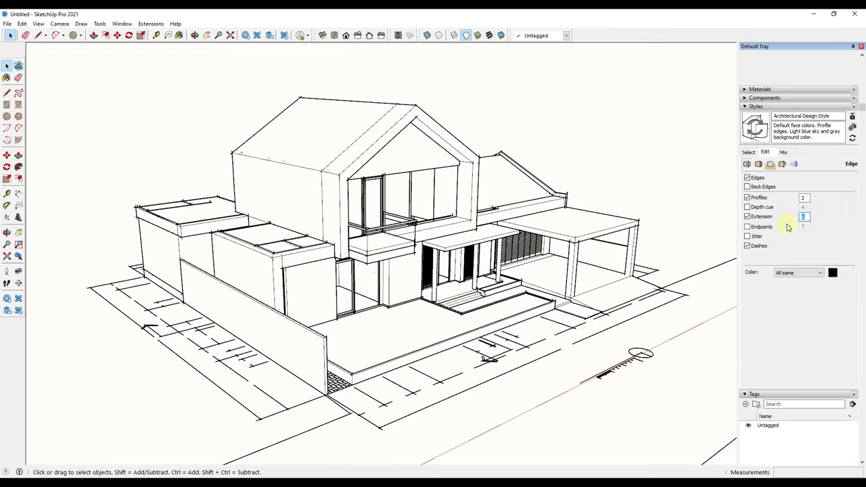
key("Return")
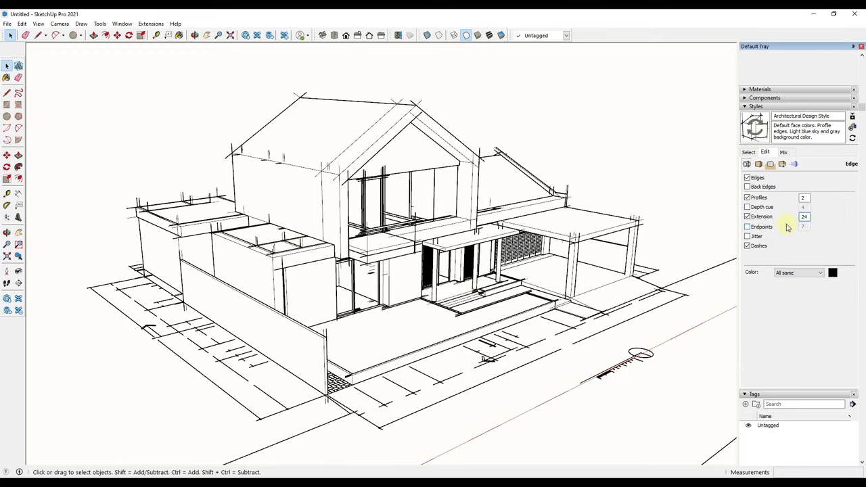
- Turn on edge Jitter for a wobbly, double-line hand-drawn look
middle_click_drag(367, 332, 363, 315)
scroll(407, 374, "up", 2)
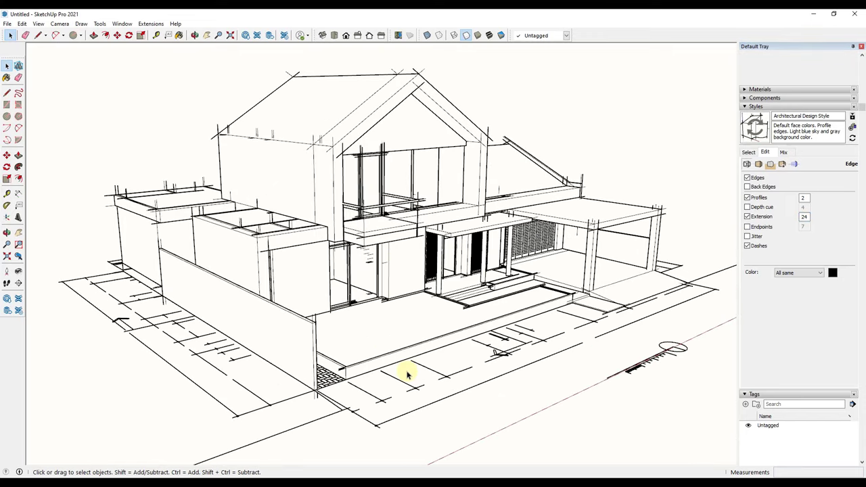
middle_click_drag(407, 374, 333, 266)
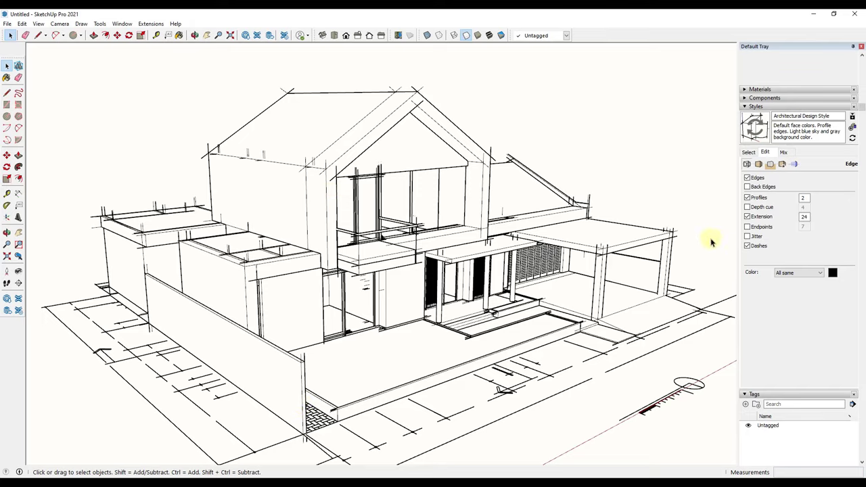
left_click(747, 236)
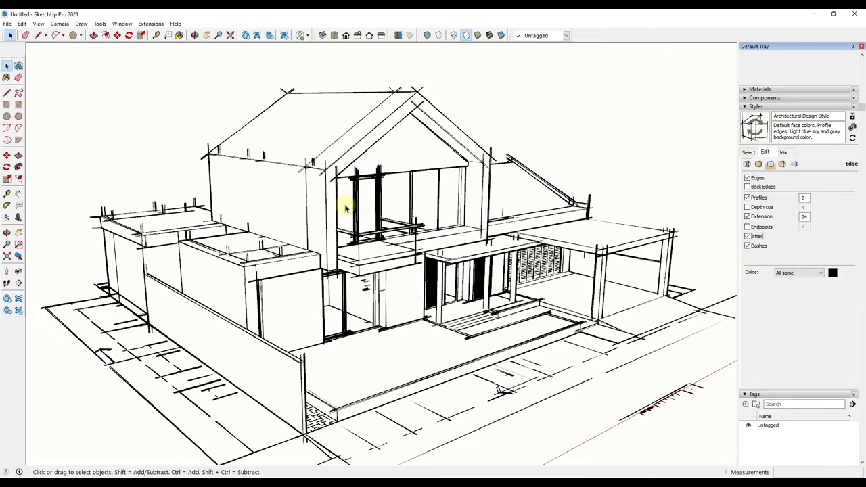
- Toggle Profiles off and on, then set the profile width to 3 and then 1
scroll(345, 194, "up", 6)
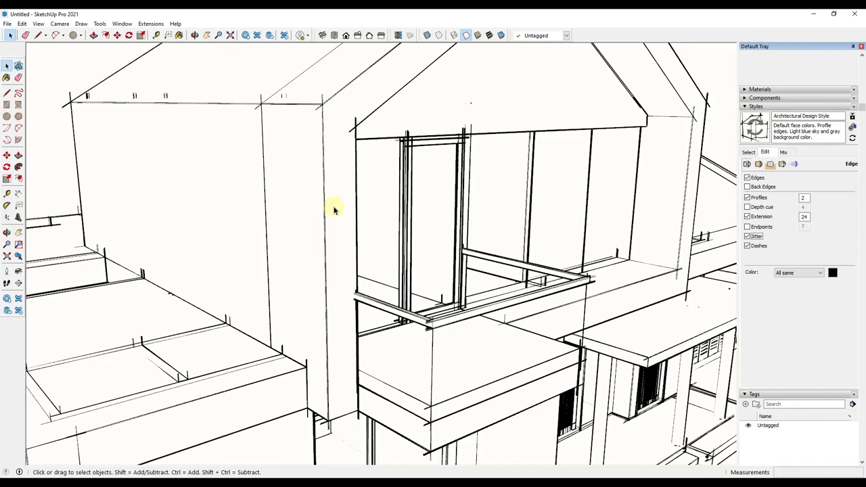
scroll(333, 209, "down", 10)
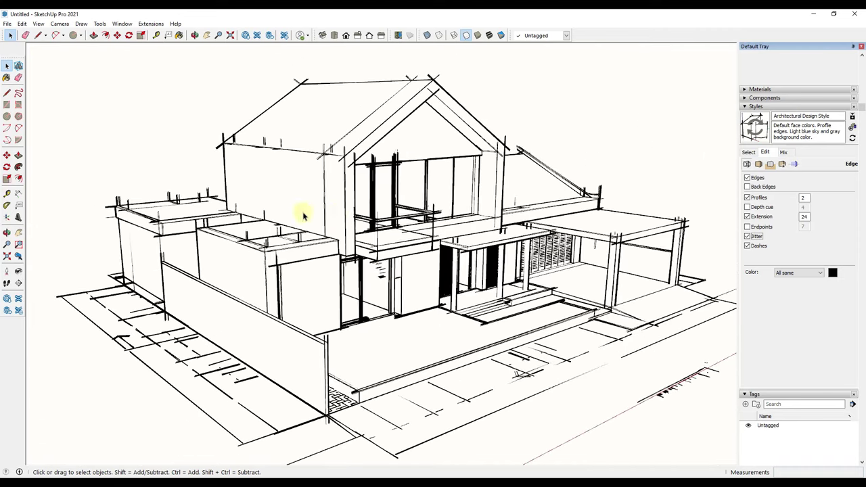
mouse_move(458, 296)
middle_mouse_down()
mouse_move(599, 154)
mouse_move(429, 280)
middle_mouse_up()
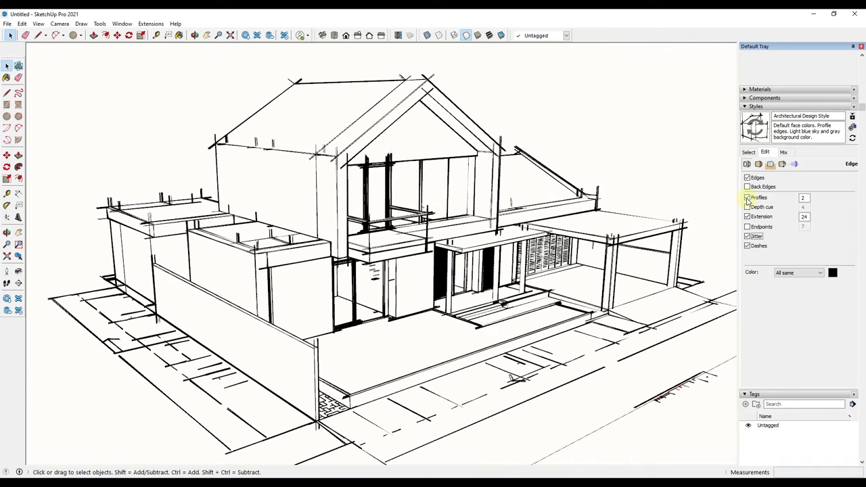
left_click(748, 198)
left_click(748, 197)
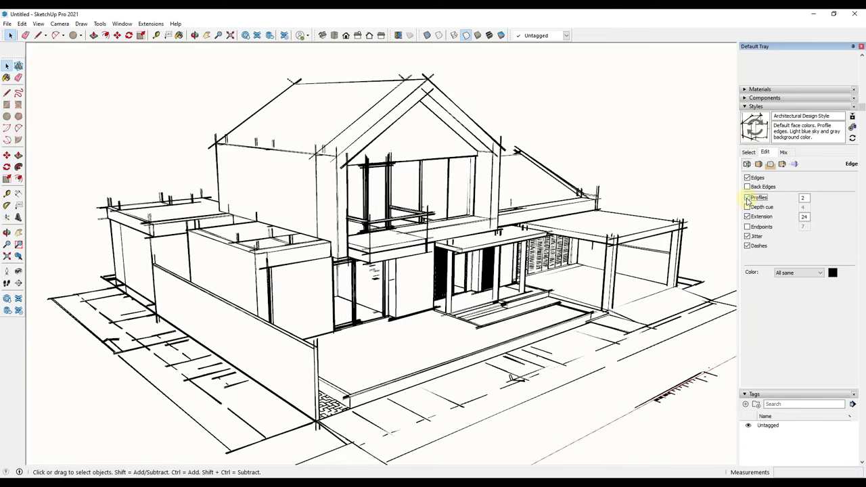
left_click(747, 197)
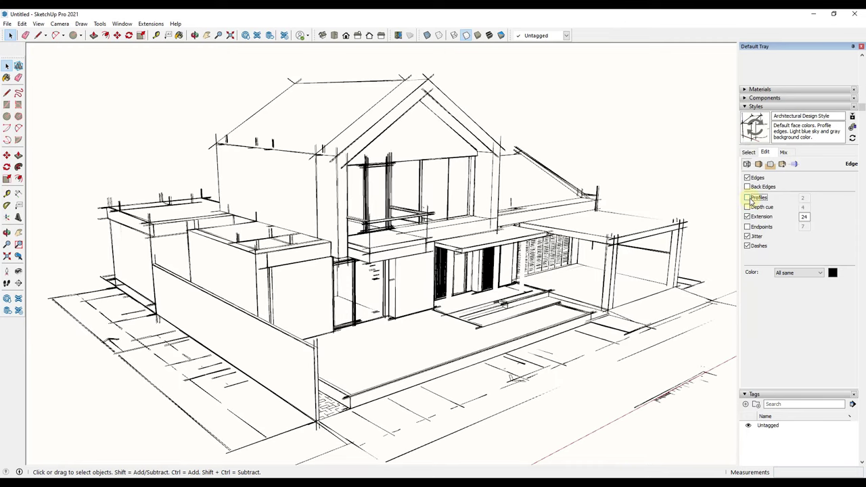
left_click(748, 197)
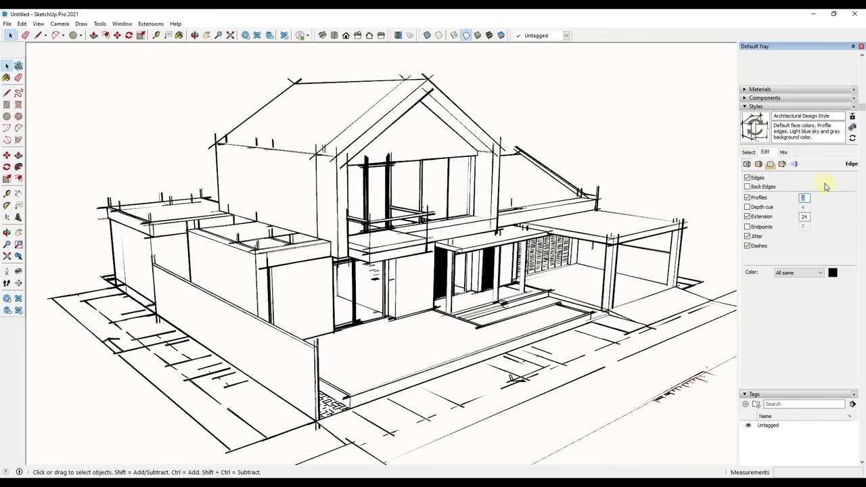
type("3")
key("Return")
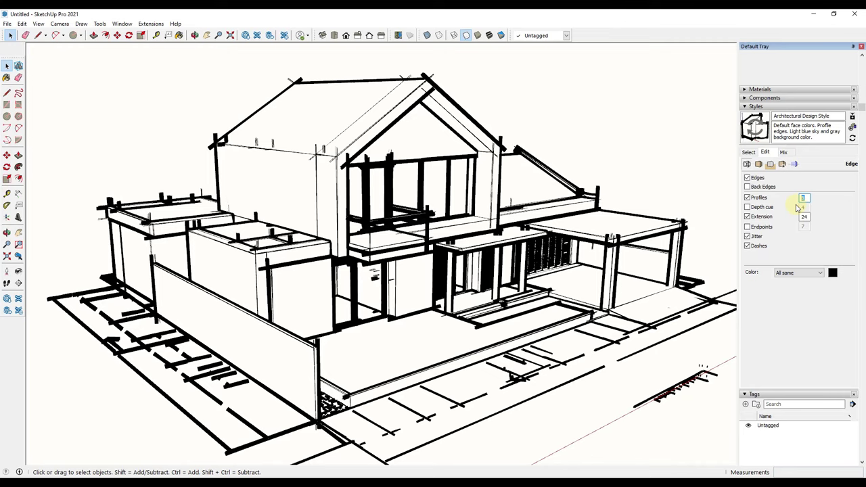
type("1")
key("Return")
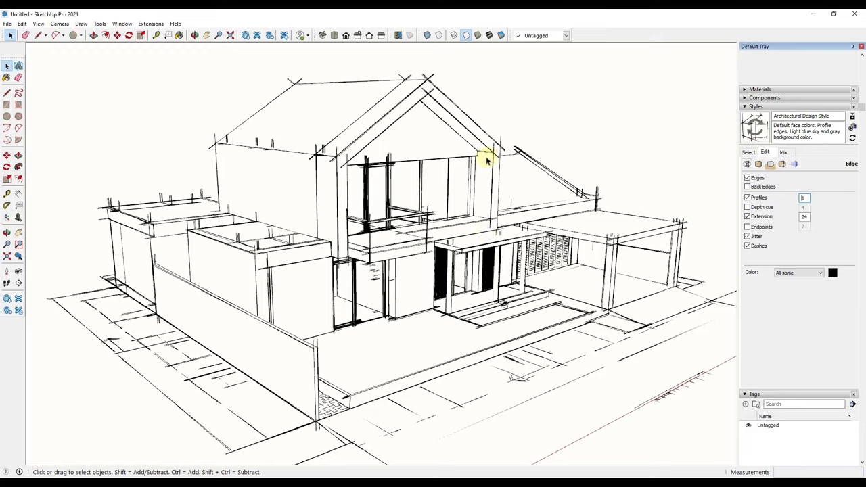
- Set edges to all the same colour, change it to grey, then darken it
left_click(833, 273)
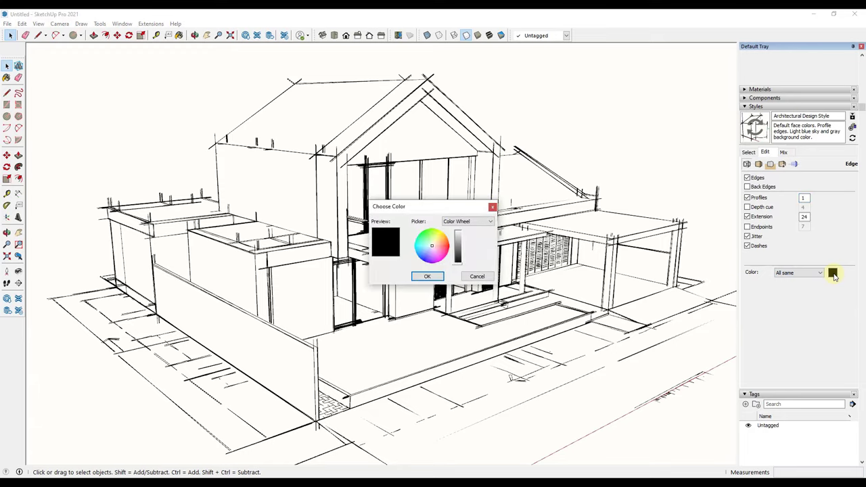
left_click(477, 276)
left_click(817, 273)
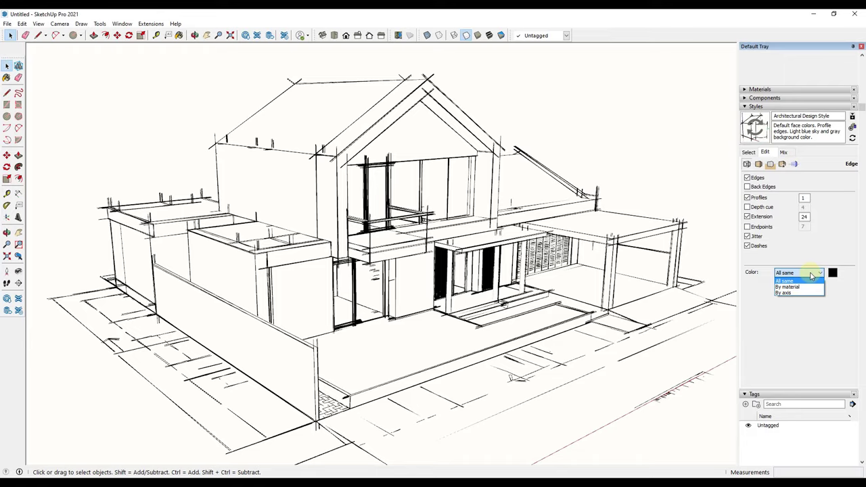
left_click(812, 275)
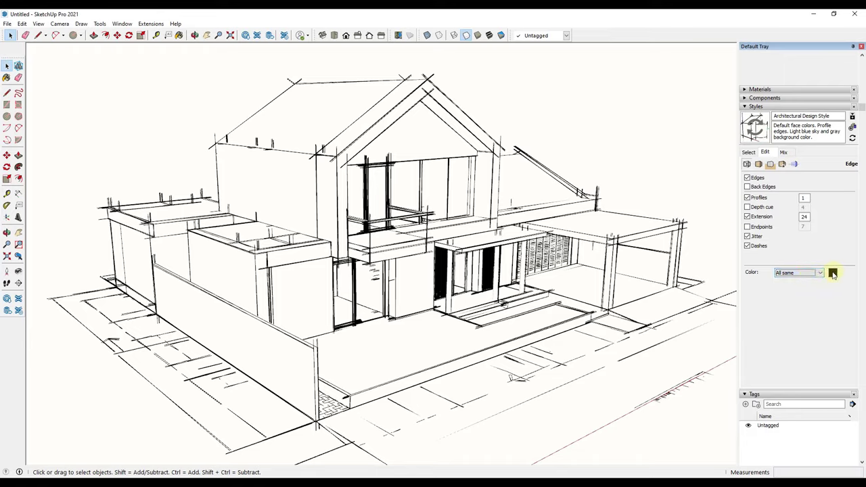
left_click(833, 273)
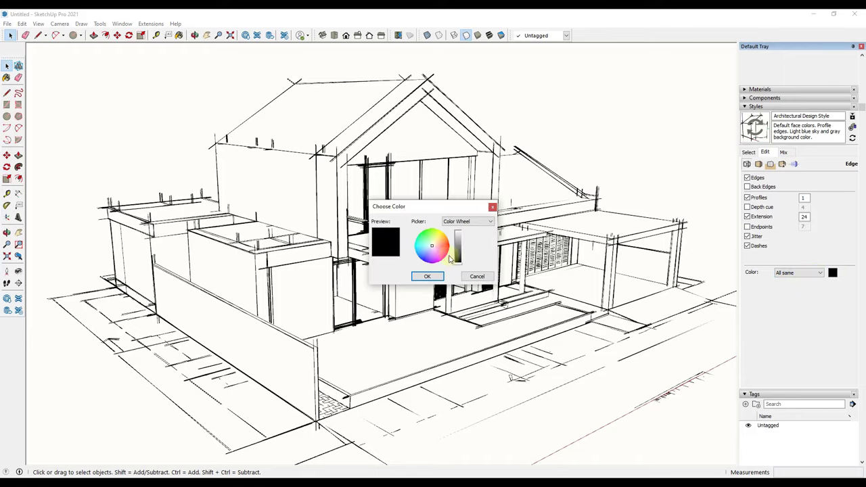
mouse_move(458, 257)
left_mouse_down()
mouse_move(458, 242)
mouse_move(460, 251)
left_mouse_up()
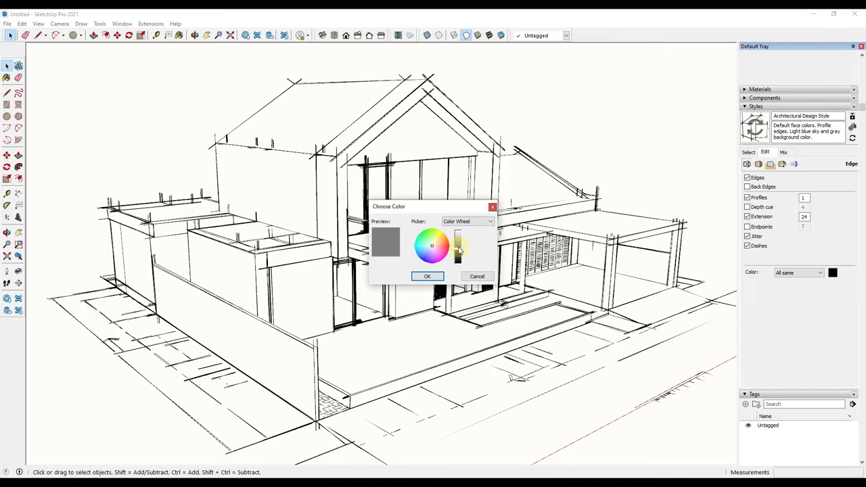
left_click(425, 276)
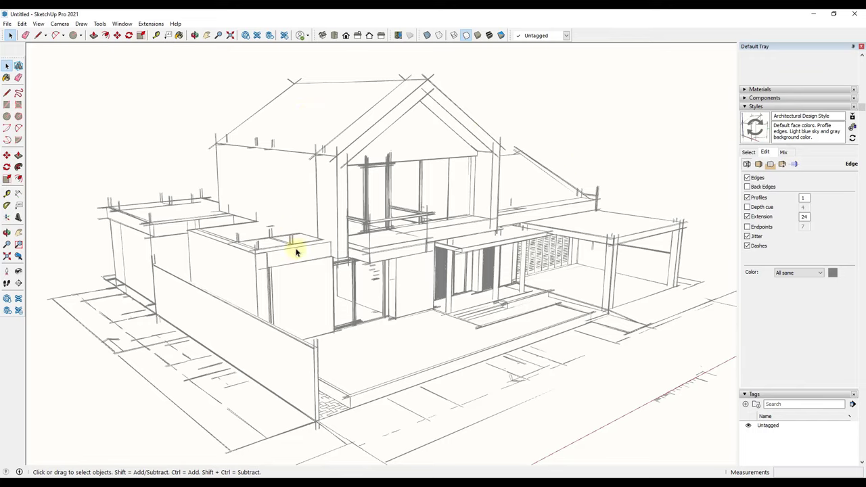
left_click(832, 272)
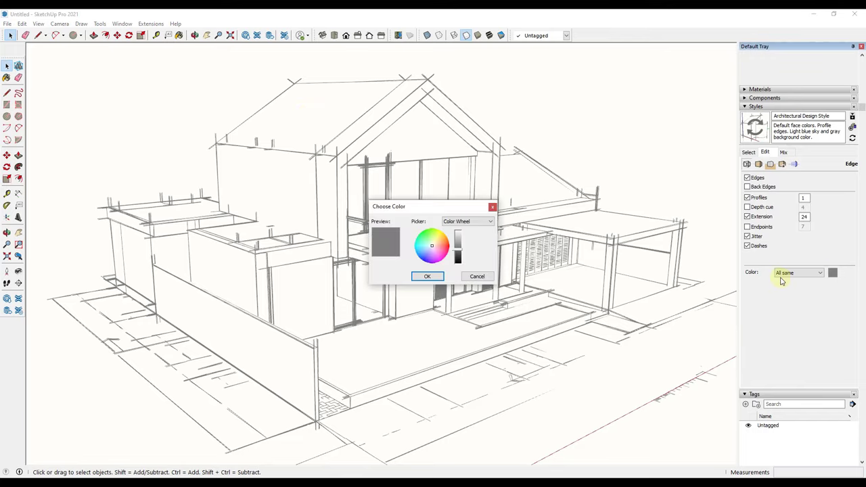
left_click_drag(457, 259, 459, 264)
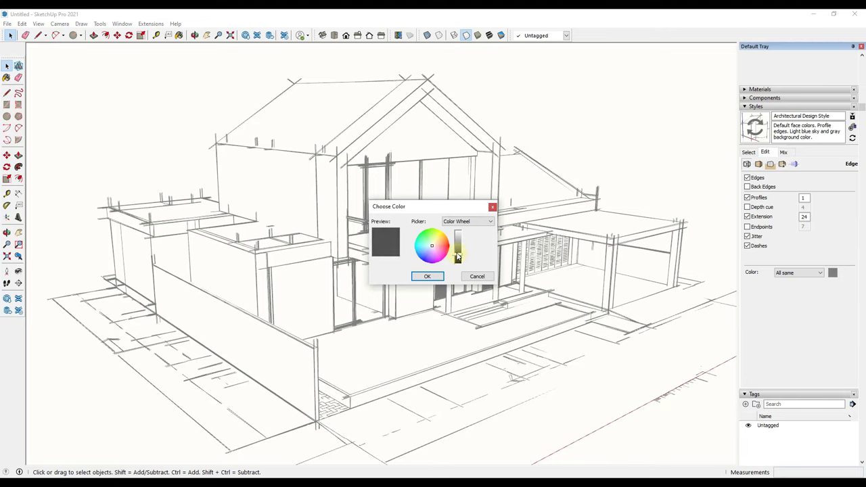
left_click(426, 276)
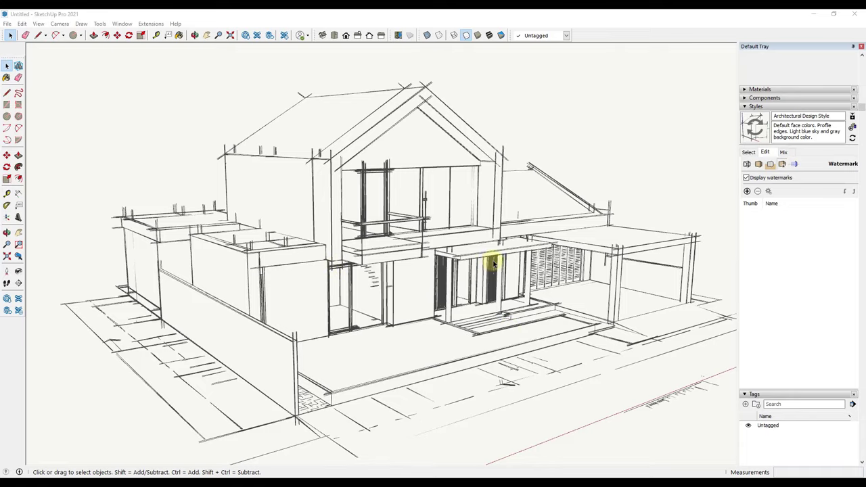
- Orbit the house slightly, then switch to the spiral notepad photo in Photoshop
middle_click_drag(617, 231, 441, 222)
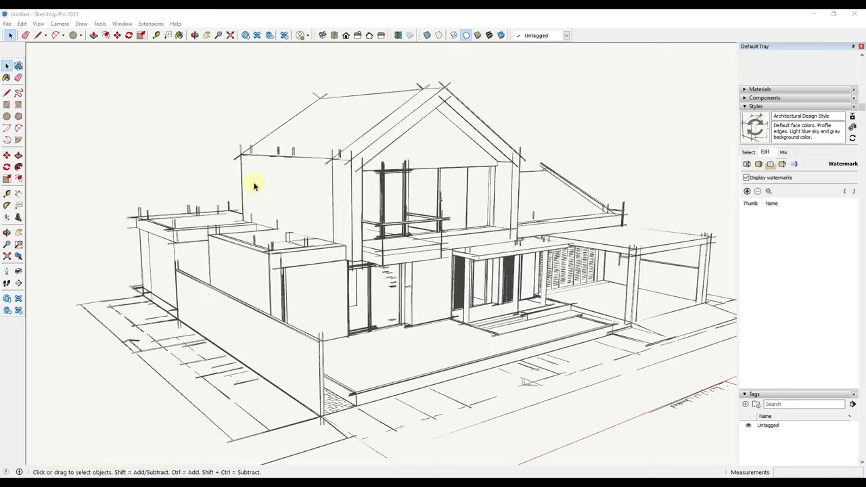
key("alt+Tab")
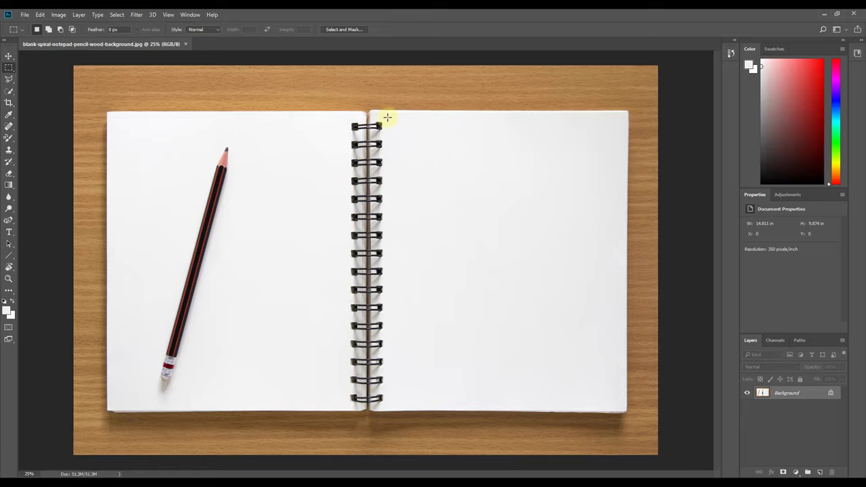
- Select the right notebook page and hide it with an inverted layer mask on Layer 0
left_click_drag(387, 117, 622, 404)
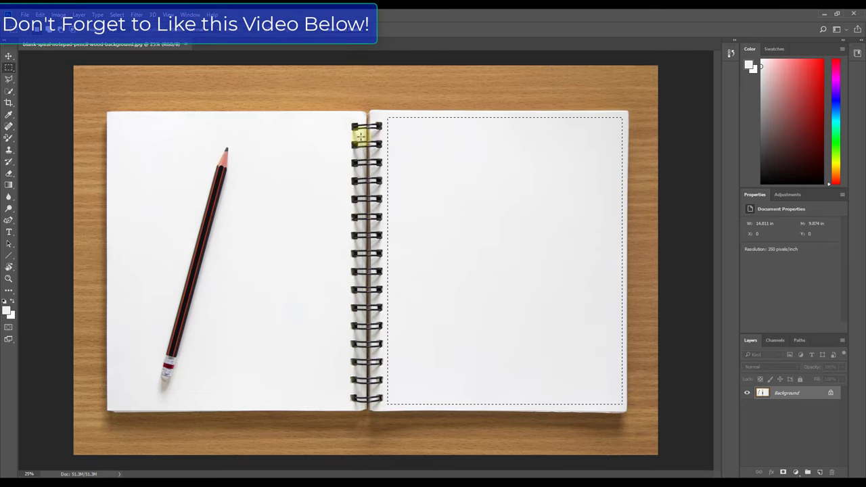
left_click(339, 29)
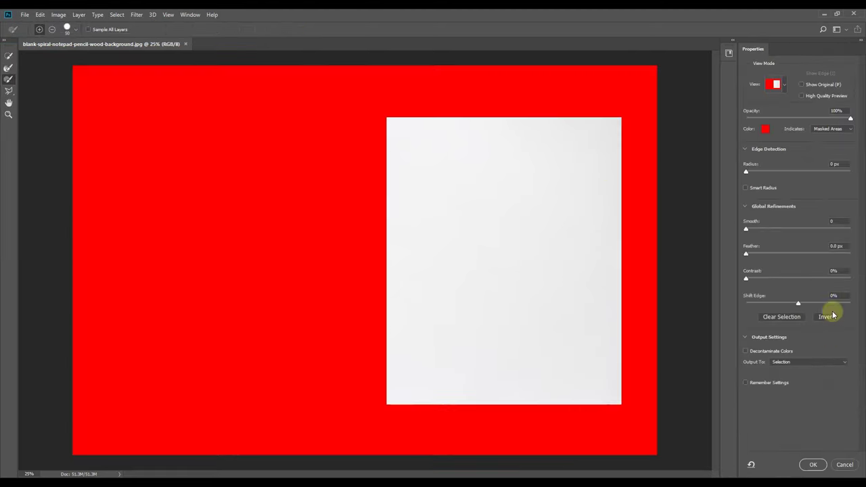
left_click(793, 361)
left_click(790, 372)
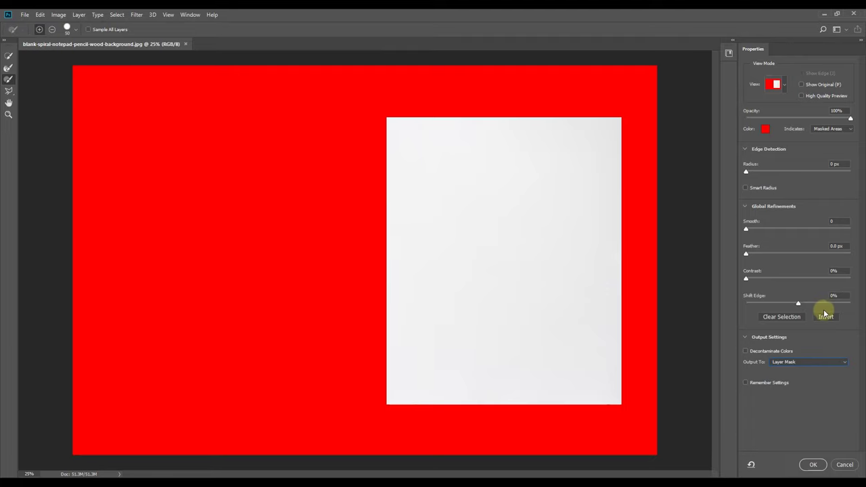
left_click(828, 318)
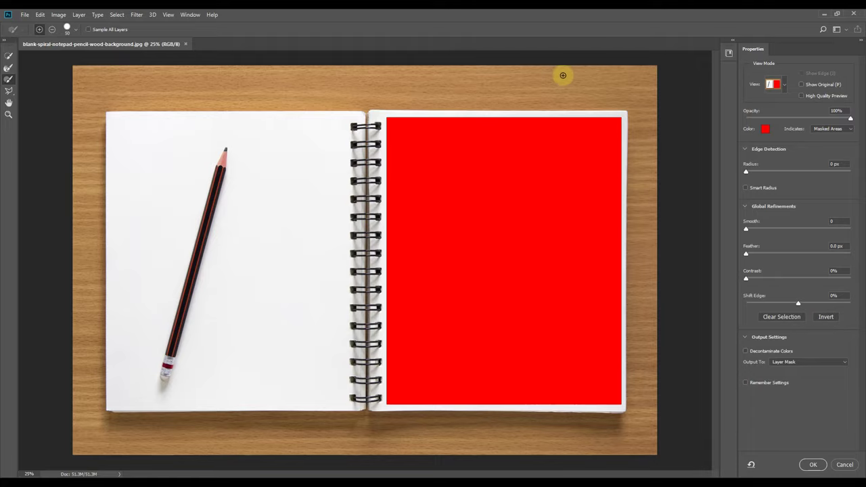
left_click(811, 467)
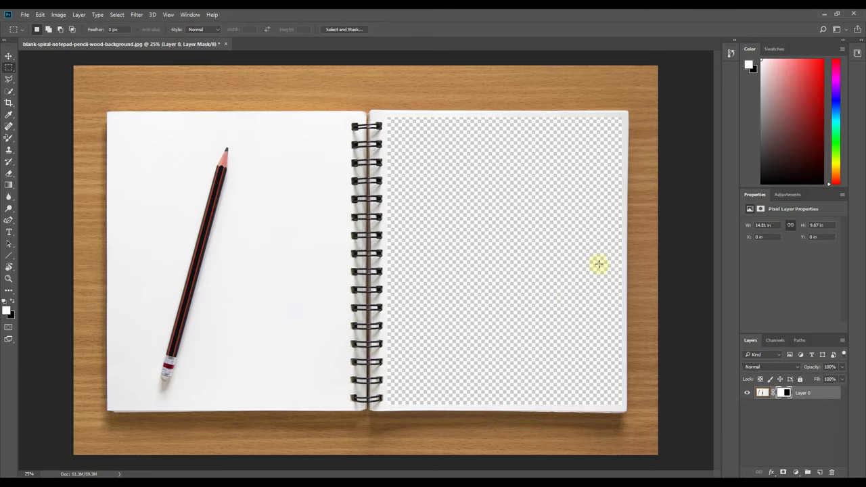
key("b")
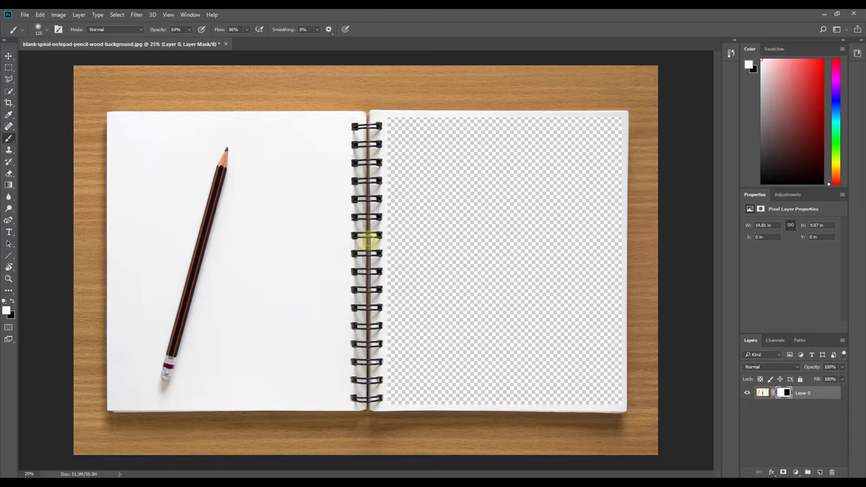
- Export the masked notebook image as a 1920 × 1280 PNG
key("ctrl+alt+shift+w")
left_click(540, 99)
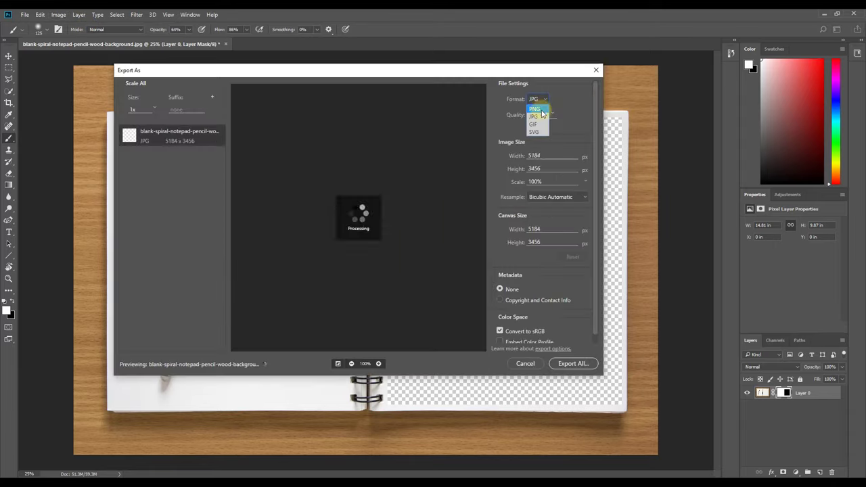
left_click(541, 110)
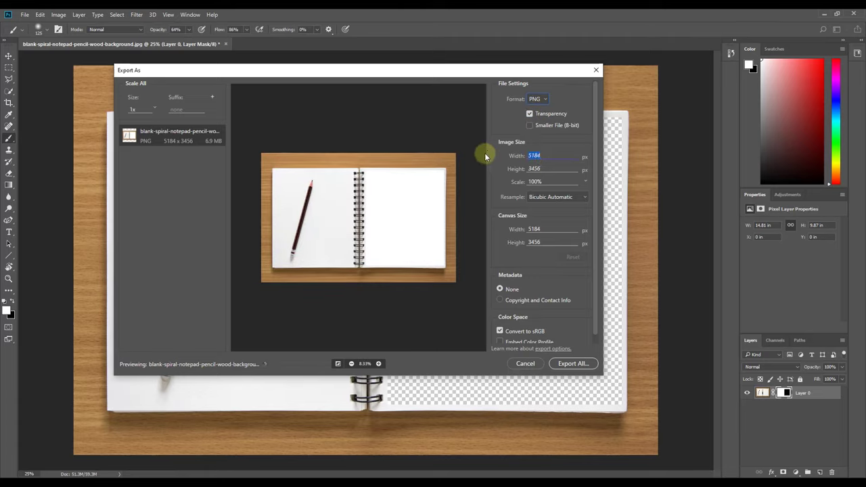
type("19")
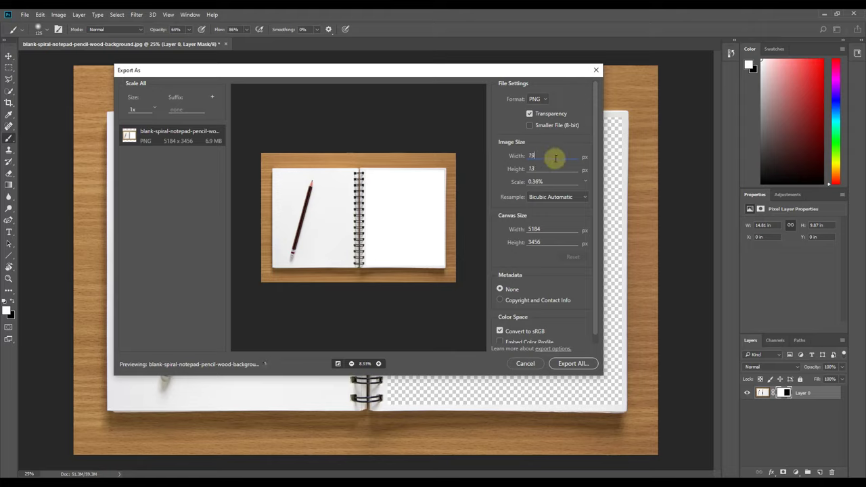
type("8020")
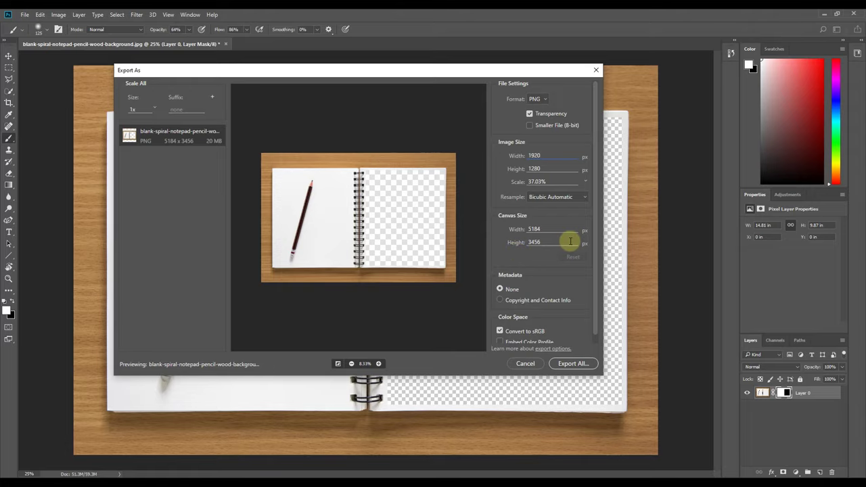
key("Tab")
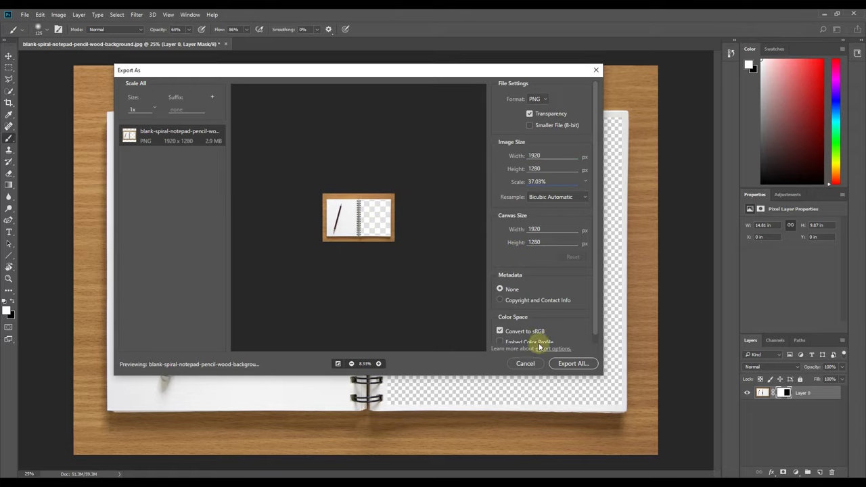
left_click(573, 364)
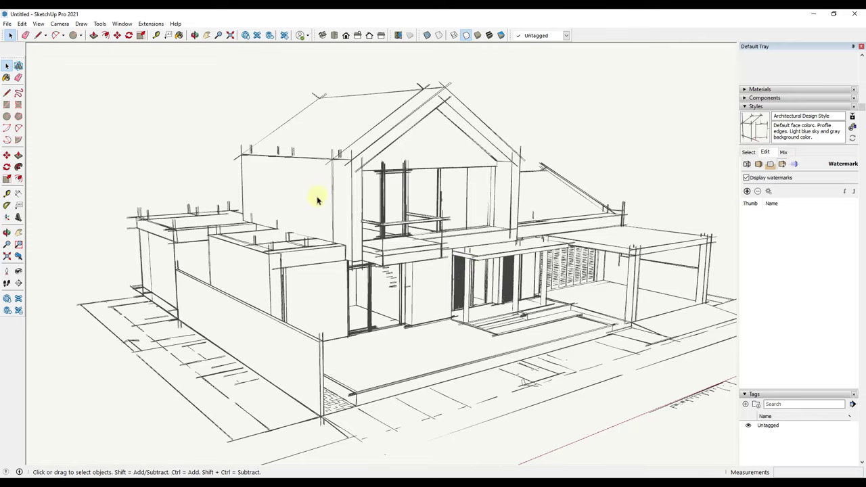
- Add the notebook PNG as an overlay watermark with default blend, stretched to fill the screen
left_click(747, 192)
double_click(402, 197)
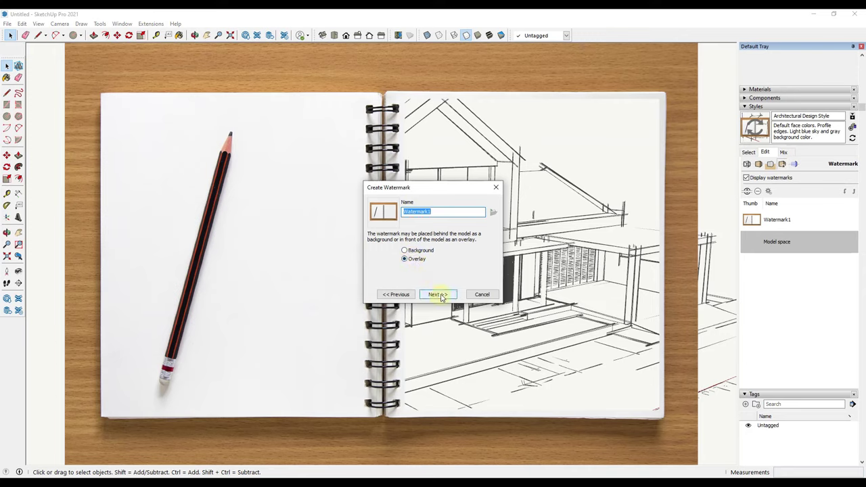
left_click(438, 295)
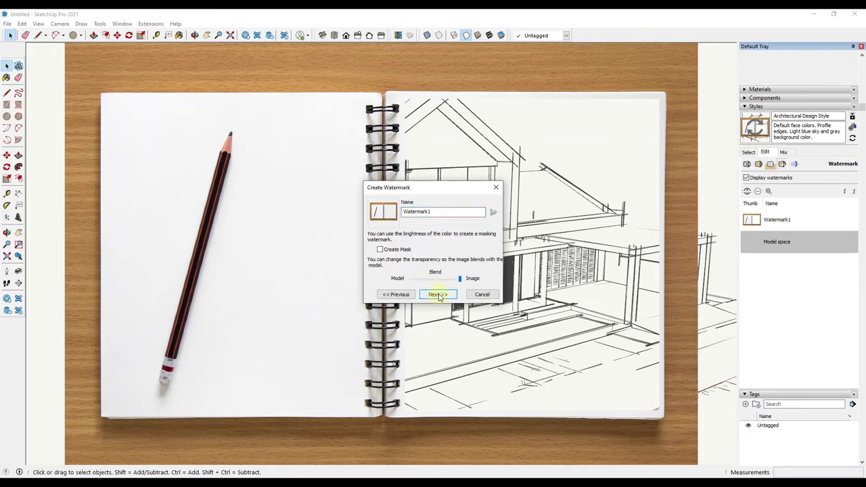
left_click(439, 295)
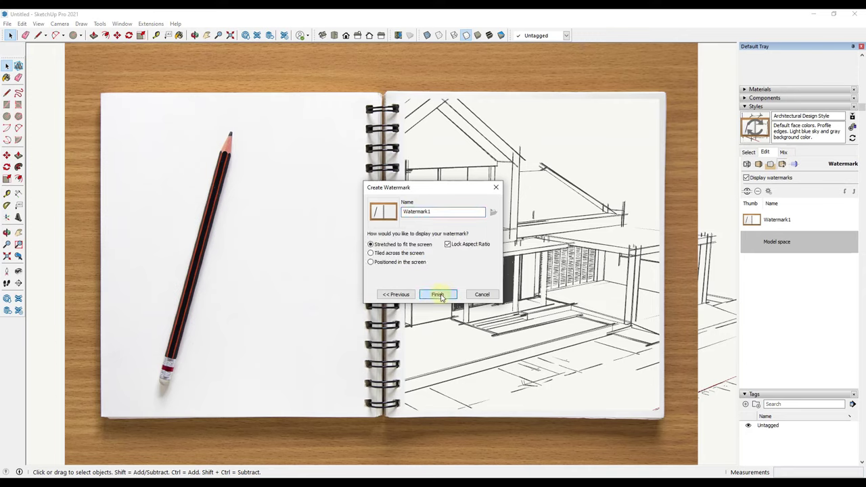
left_click(447, 248)
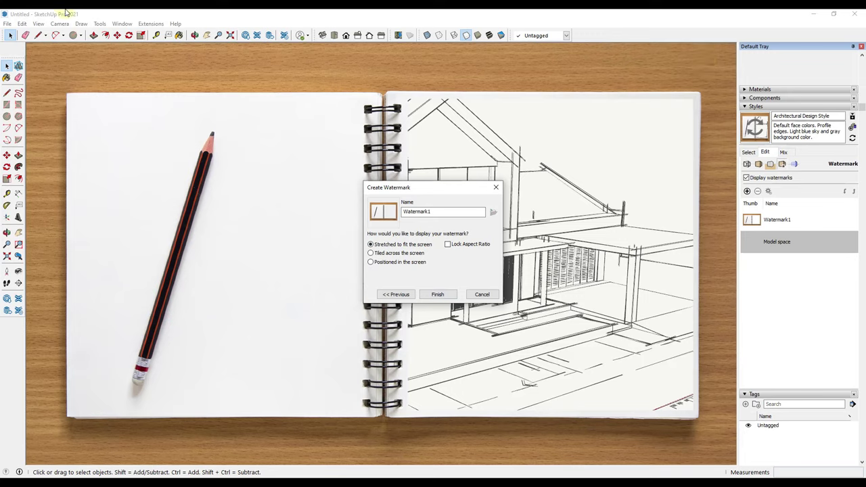
left_click(438, 294)
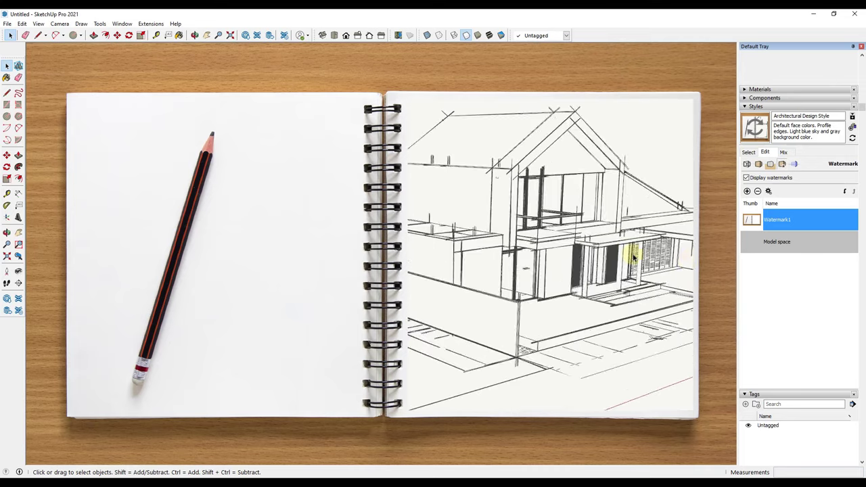
- Orbit the view until the whole house sits on the notebook's right page
key("o")
left_click_drag(530, 226, 547, 216)
key("space")
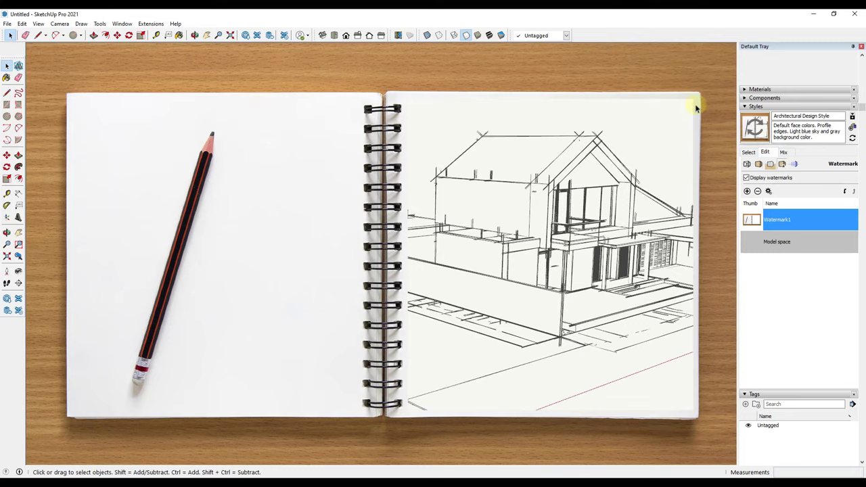
middle_click_drag(616, 260, 534, 209)
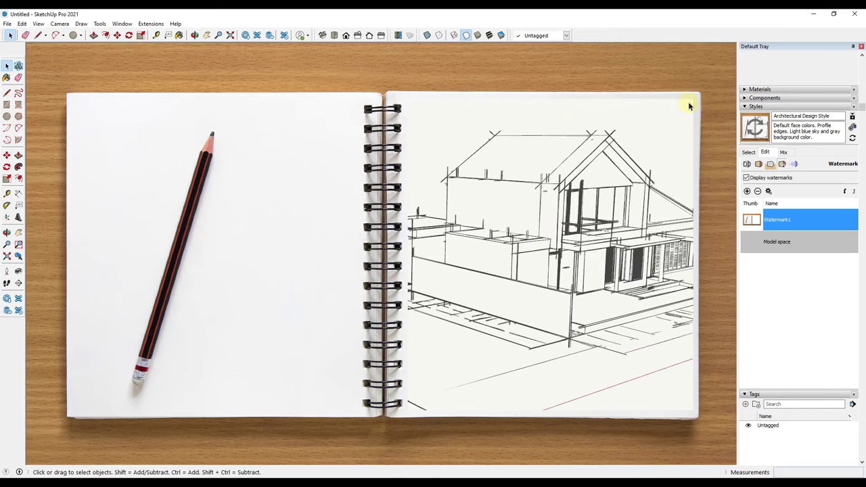
- Make the background colour white, then orbit the house to its final angle on the page
left_click(770, 164)
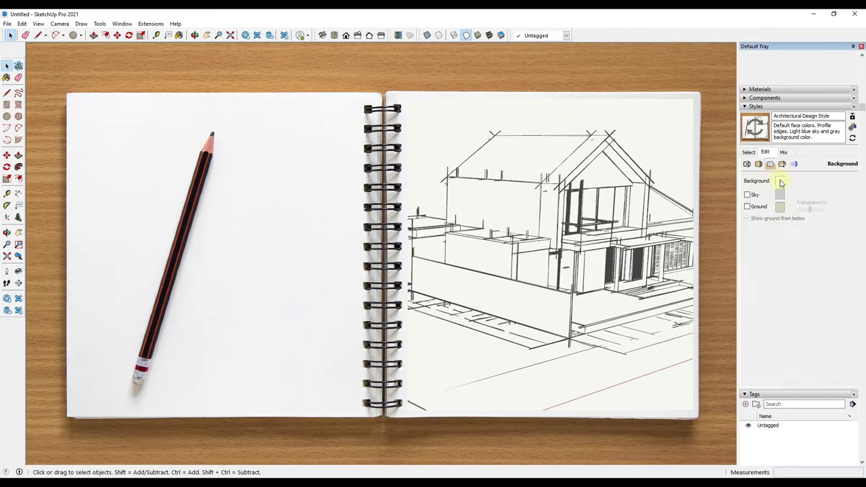
left_click(780, 181)
mouse_move(458, 233)
left_mouse_down()
mouse_move(457, 242)
mouse_move(457, 234)
left_mouse_up()
left_click(435, 276)
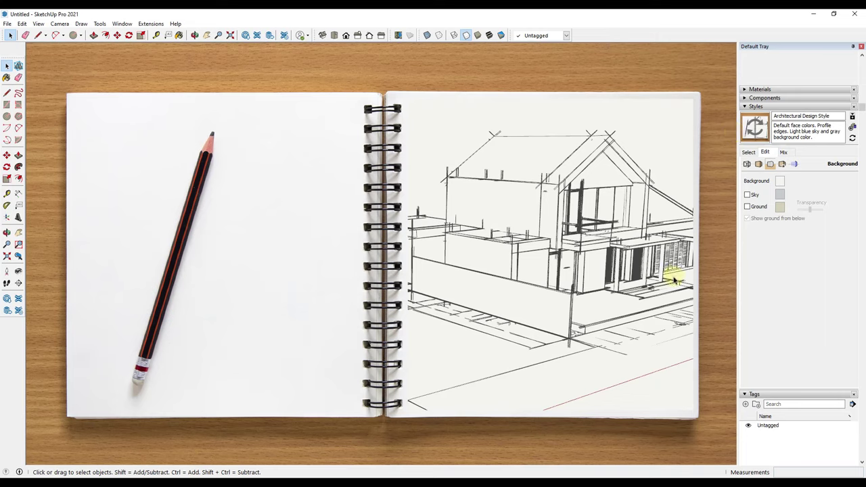
mouse_move(670, 244)
middle_mouse_down()
mouse_move(663, 237)
mouse_move(623, 244)
mouse_move(611, 236)
mouse_move(629, 234)
mouse_move(561, 169)
mouse_move(572, 184)
mouse_move(692, 244)
mouse_move(654, 232)
mouse_move(657, 218)
mouse_move(572, 155)
middle_mouse_up()
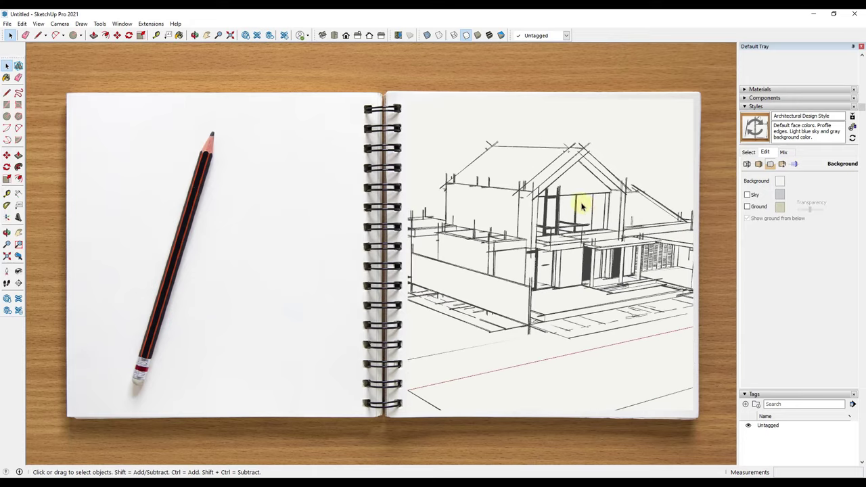
mouse_move(623, 199)
middle_mouse_down()
mouse_move(617, 208)
mouse_move(612, 201)
middle_mouse_up()
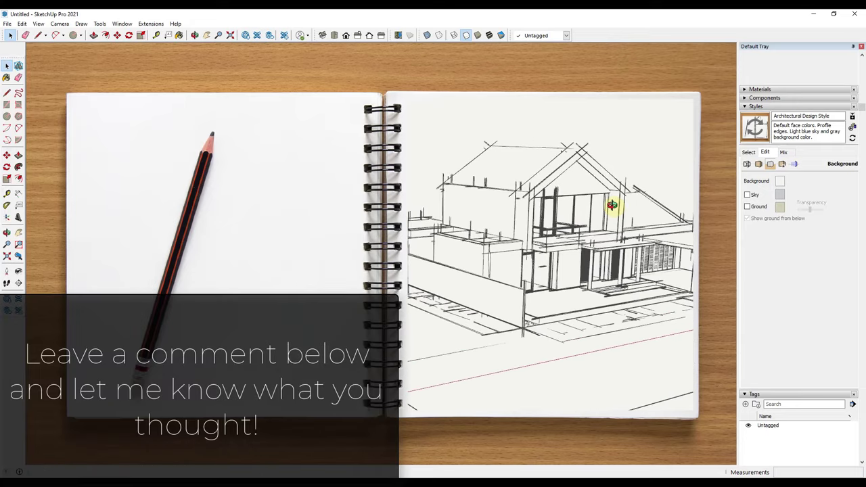